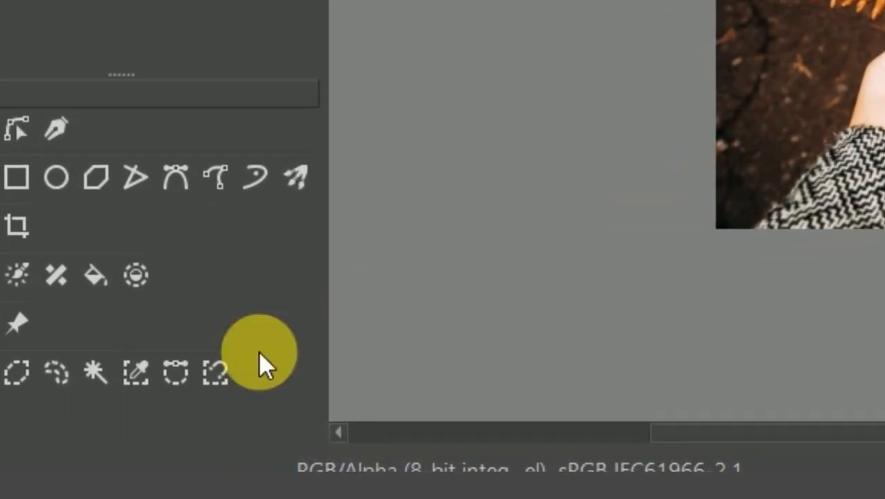
- Outline the hand and patterned sleeve with the Bezier Curve Selection tool, following the fingers and the leaf tips they hold
{"action": "left_click", "coordinate": [179, 372]}
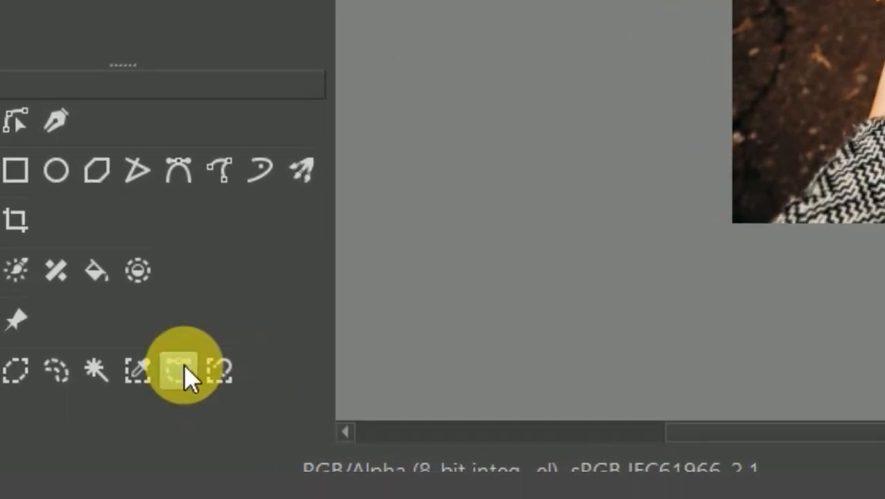
{"action": "scroll", "coordinate": [407, 336], "scroll_direction": "up", "scroll_amount": 5}
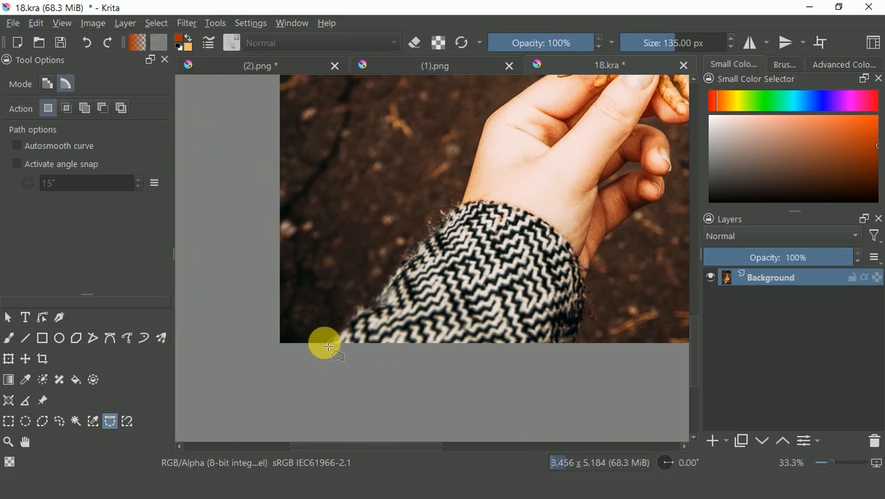
{"action": "left_click", "coordinate": [327, 344]}
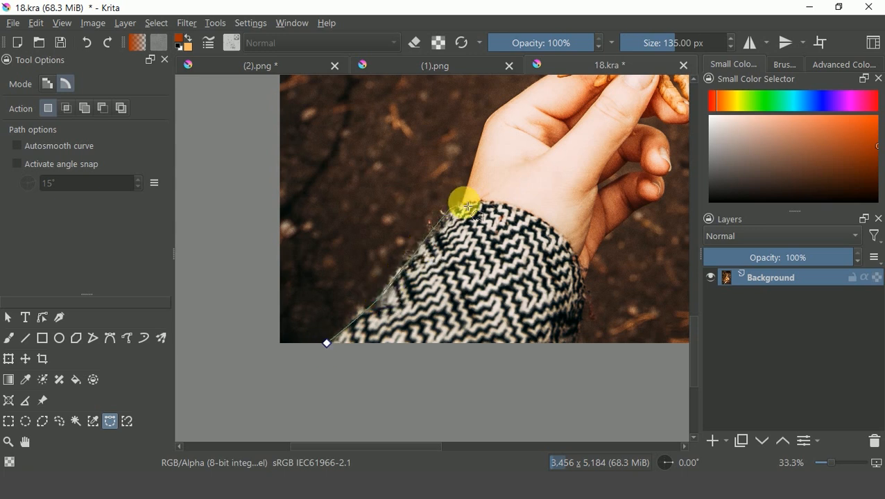
{"action": "left_click", "coordinate": [477, 154]}
{"action": "left_click_drag", "start_coordinate": [477, 156], "coordinate": [417, 271]}
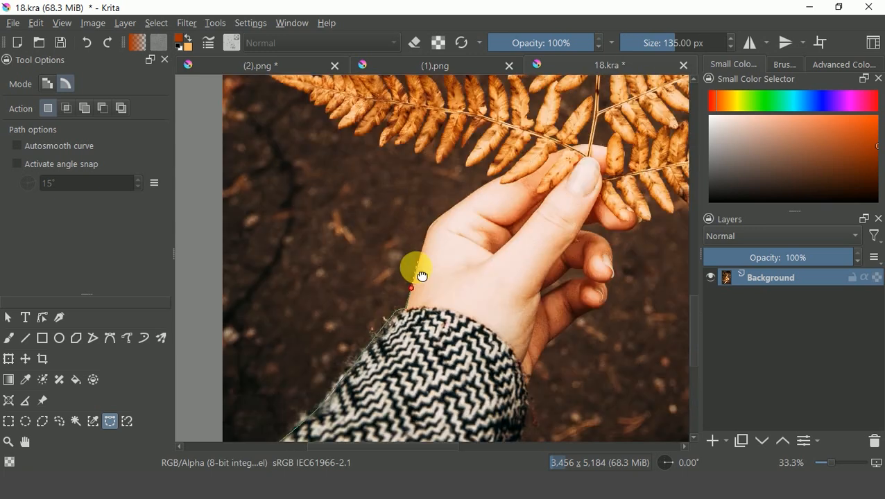
{"action": "left_click", "coordinate": [425, 240]}
{"action": "left_click", "coordinate": [437, 224]}
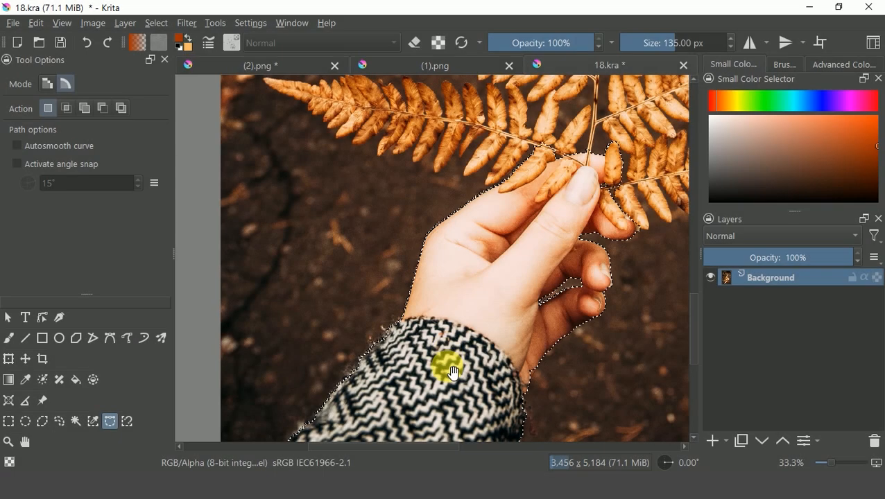
{"action": "left_click_drag", "start_coordinate": [450, 361], "coordinate": [421, 332]}
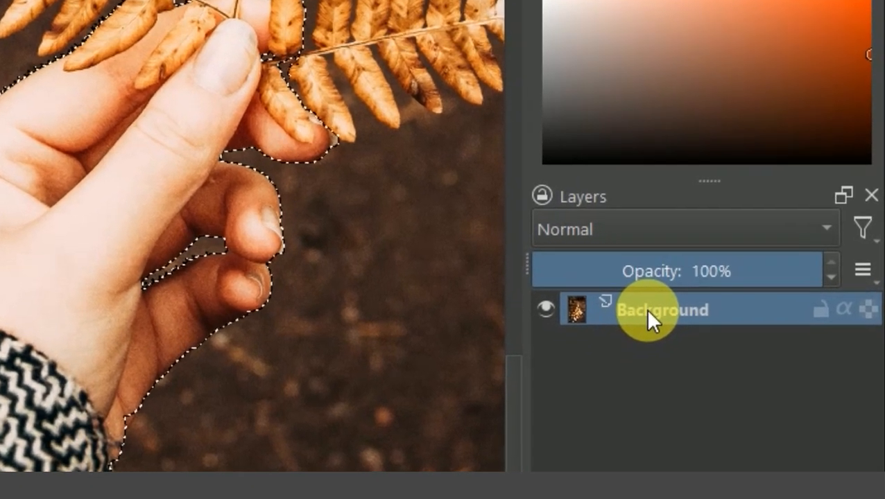
- Duplicate the Background layer and hide the original
{"action": "right_click", "coordinate": [649, 308]}
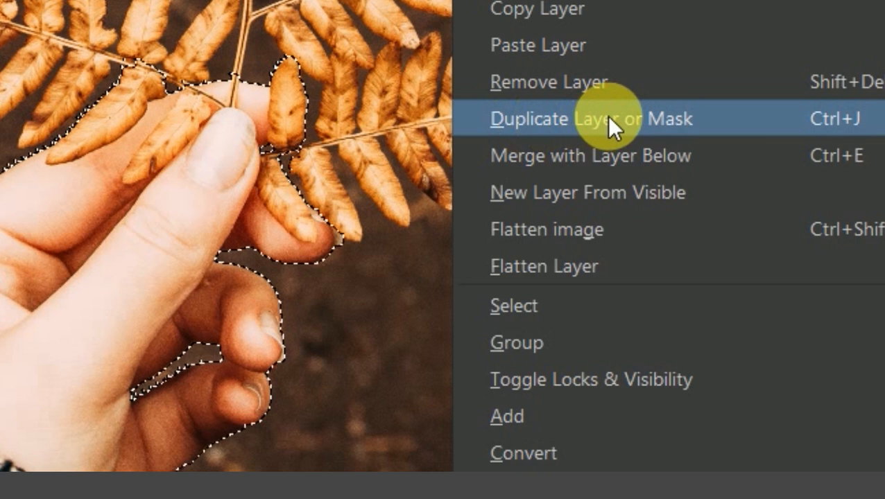
{"action": "left_click", "coordinate": [604, 118]}
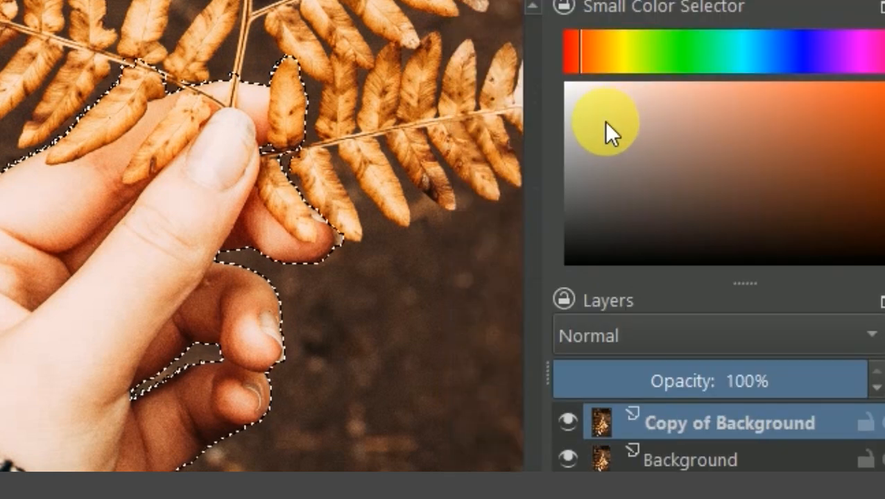
{"action": "left_click", "coordinate": [568, 460]}
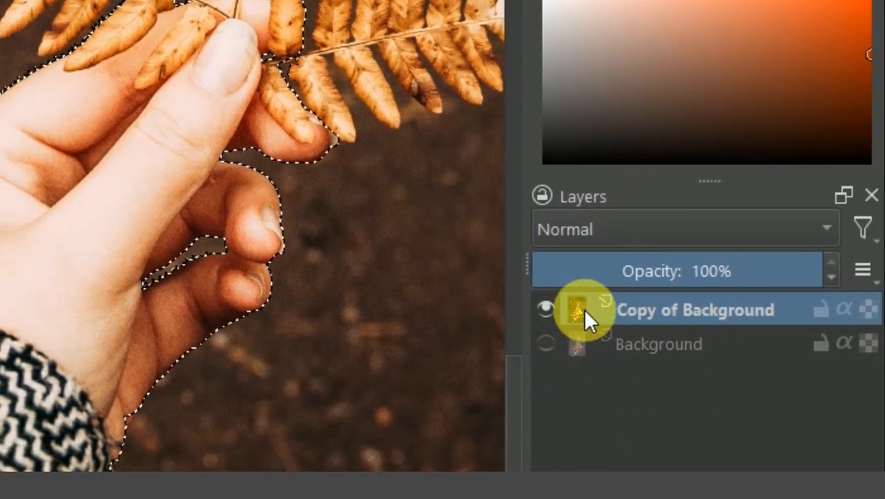
- Copy the selected hand to a new layer and hide the full Copy of Background layer beneath it
{"action": "key", "text": "ctrl+alt+j"}
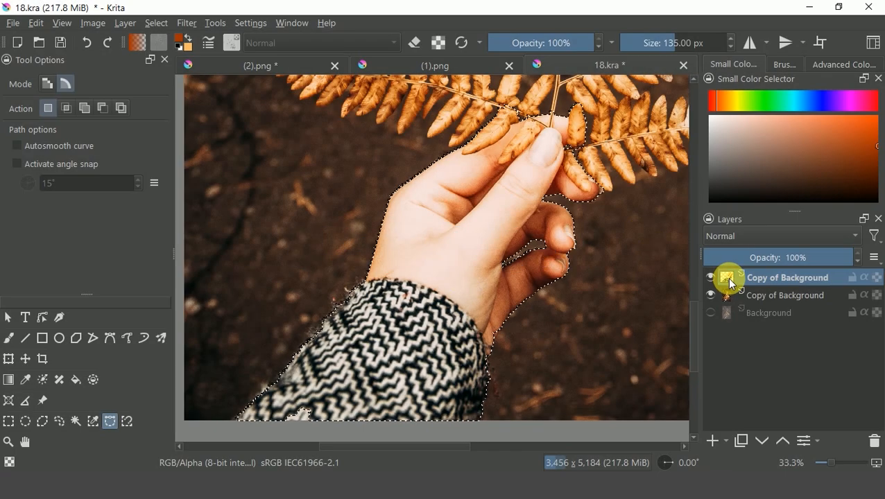
{"action": "mouse_move", "coordinate": [730, 283]}
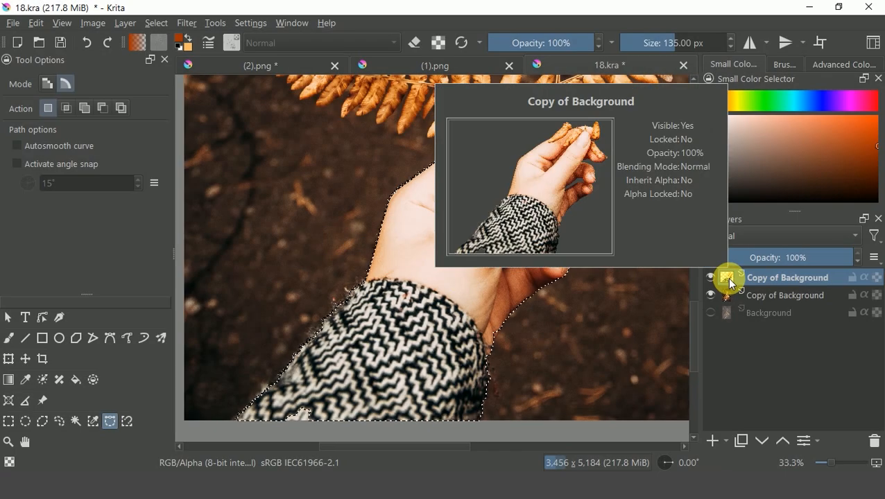
{"action": "left_click", "coordinate": [710, 295]}
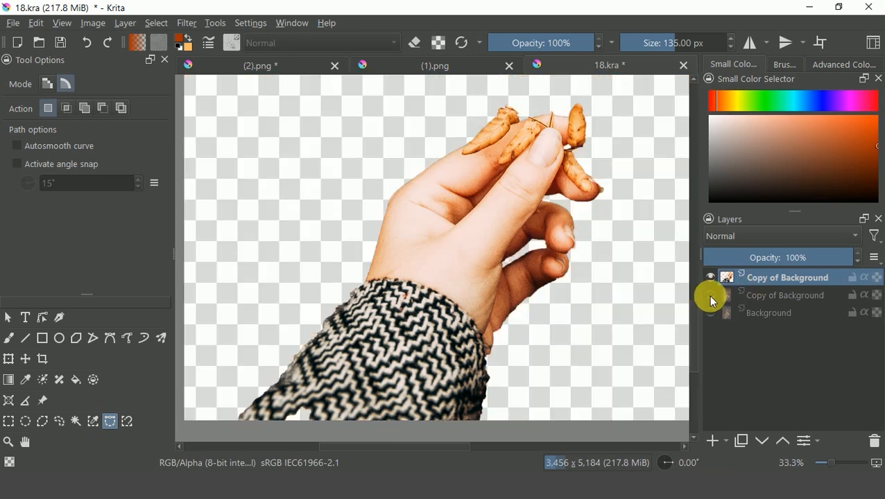
{"action": "left_click_drag", "start_coordinate": [471, 290], "coordinate": [496, 247]}
{"action": "scroll", "coordinate": [519, 255], "scroll_direction": "down", "scroll_amount": 3}
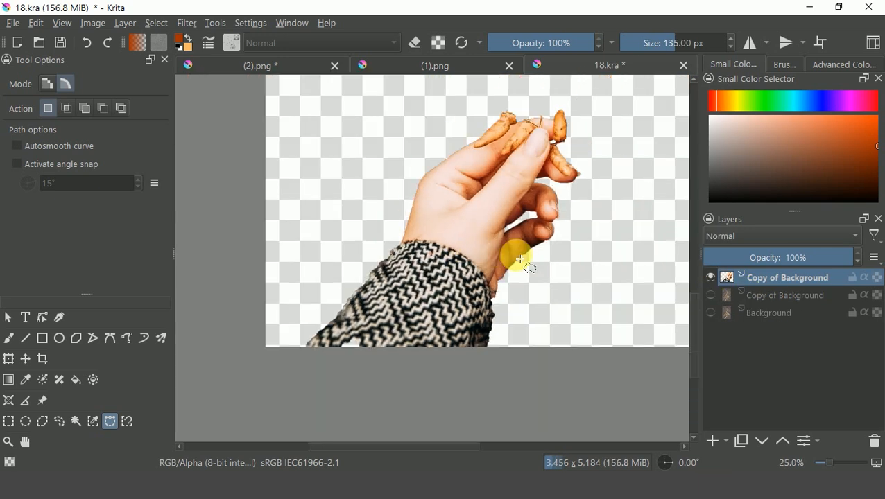
- Rename the hand cutout layer as Hand
{"action": "double_click", "coordinate": [783, 278]}
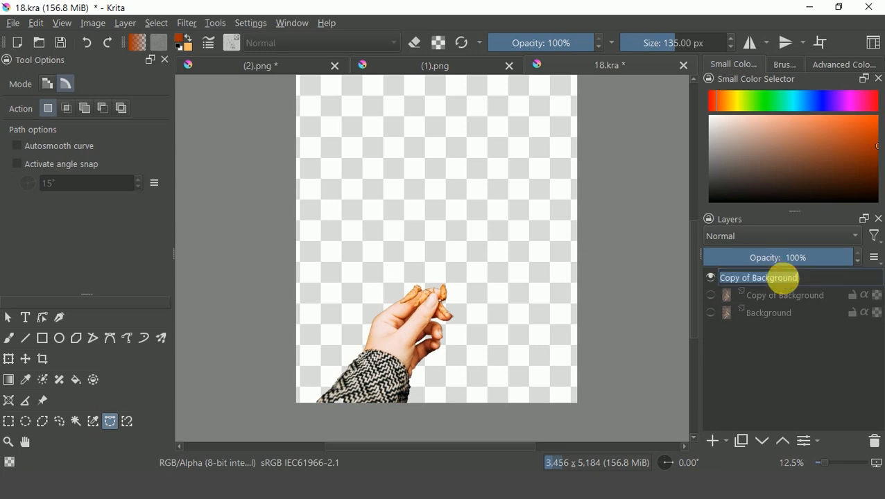
{"action": "type", "text": "Han"}
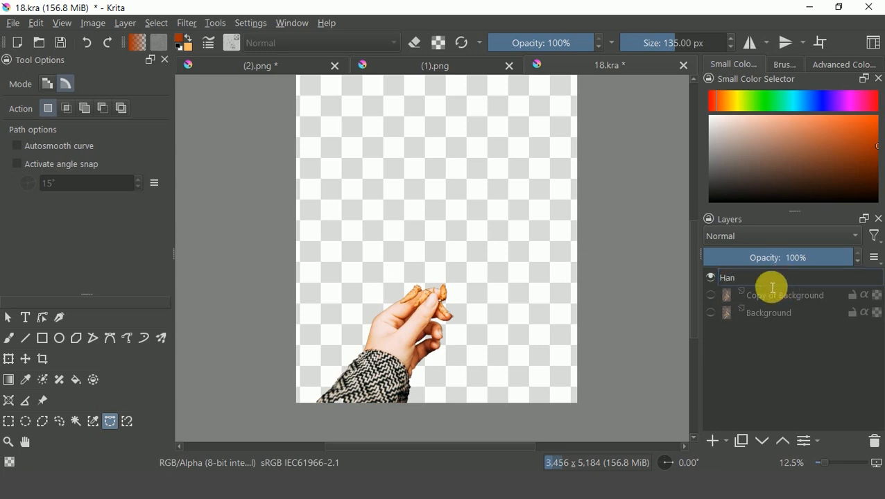
{"action": "type", "text": "d"}
{"action": "key", "text": "Return"}
- Show the Copy of Background layer and outline all the fern leaves on it with the Bezier Curve Selection tool
{"action": "left_click", "coordinate": [778, 294]}
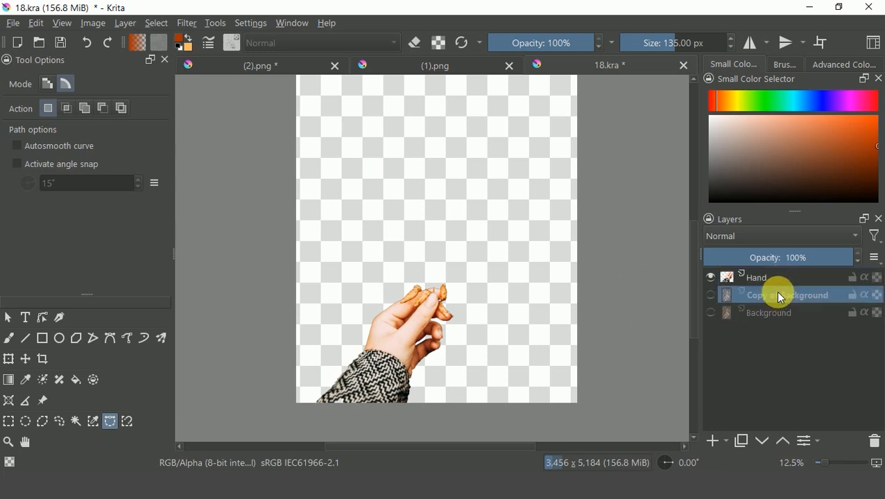
{"action": "left_click", "coordinate": [708, 295]}
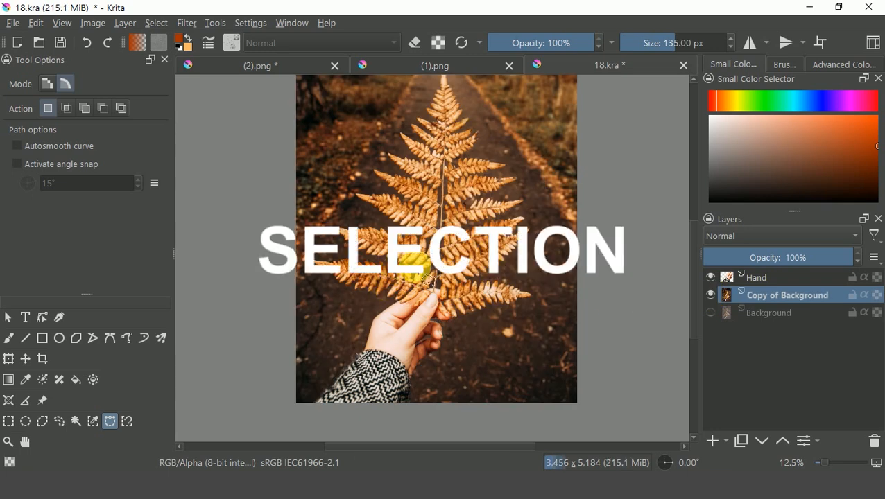
{"action": "scroll", "coordinate": [425, 283], "scroll_direction": "up", "scroll_amount": 7}
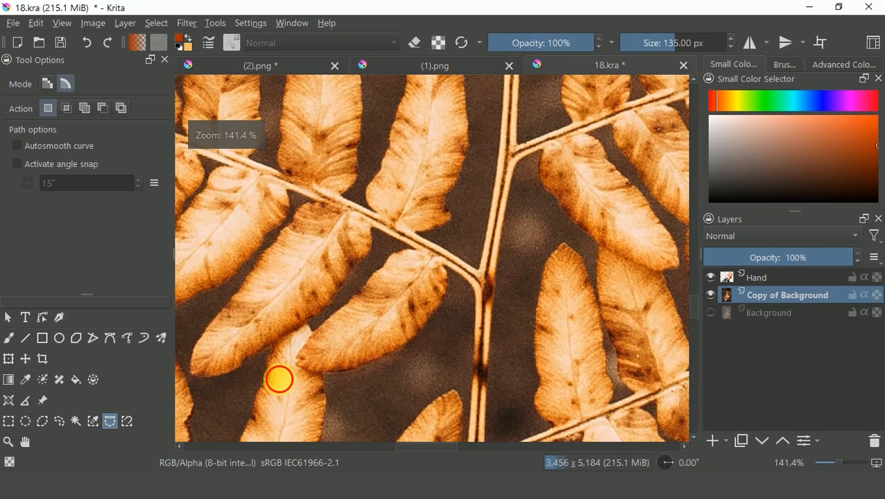
{"action": "left_click_drag", "start_coordinate": [279, 379], "coordinate": [522, 209]}
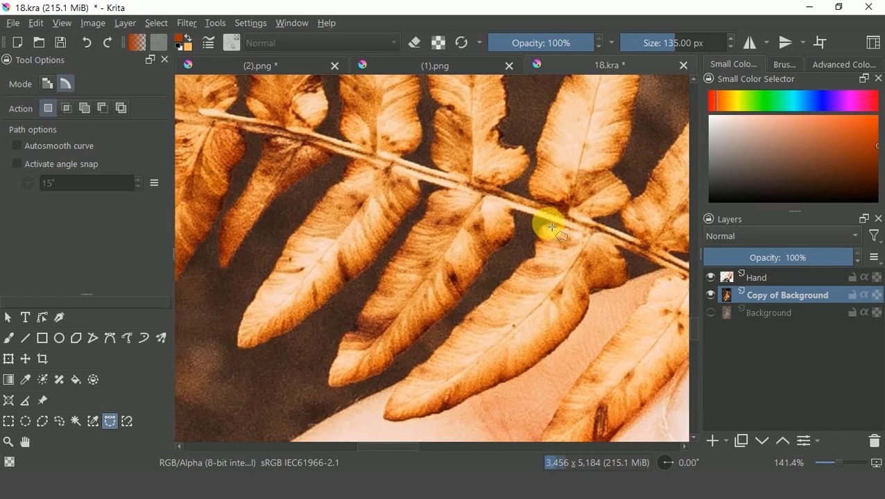
{"action": "left_click", "coordinate": [547, 224]}
{"action": "mouse_move", "coordinate": [435, 334]}
{"action": "left_mouse_down"}
{"action": "mouse_move", "coordinate": [395, 362]}
{"action": "mouse_move", "coordinate": [320, 385]}
{"action": "mouse_move", "coordinate": [322, 356]}
{"action": "mouse_move", "coordinate": [365, 328]}
{"action": "left_mouse_up"}
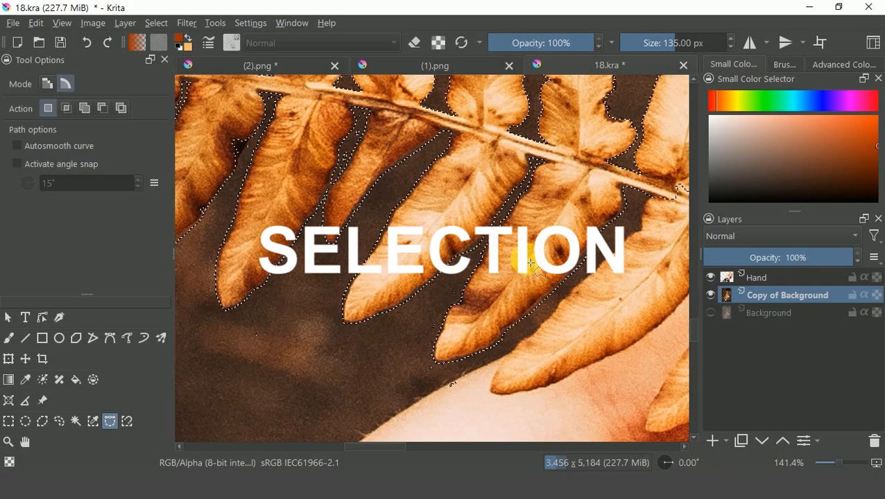
{"action": "scroll", "coordinate": [455, 292], "scroll_direction": "down", "scroll_amount": 2}
{"action": "scroll", "coordinate": [529, 268], "scroll_direction": "down", "scroll_amount": 2}
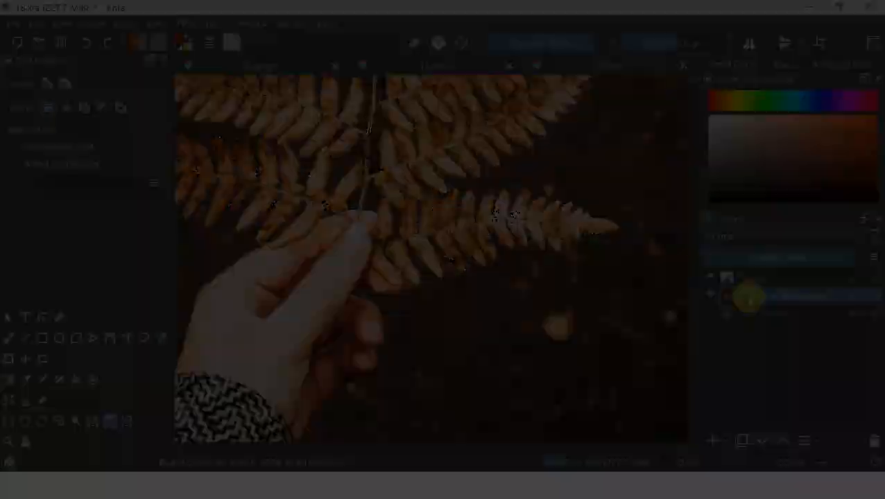
- Isolate the selected fern leaves on a new layer above the hidden Copy of Background layer and clear the selection
{"action": "key", "text": "ctrl+alt+j"}
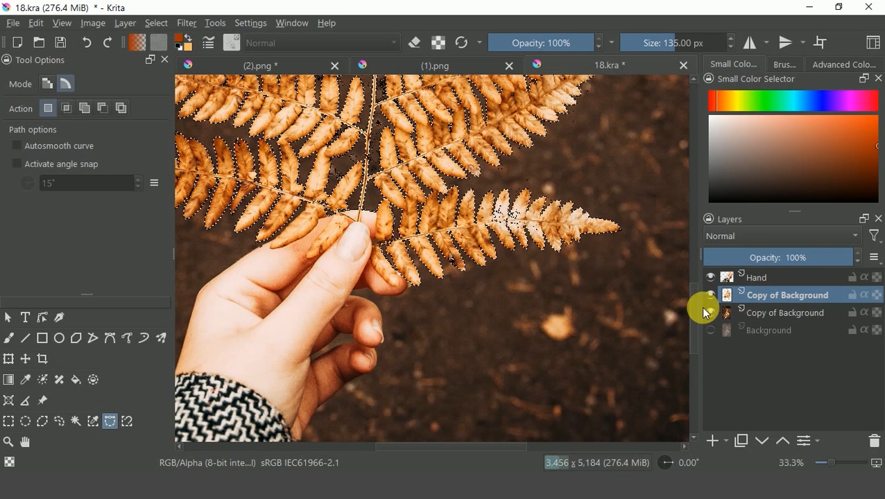
{"action": "left_click", "coordinate": [710, 313]}
{"action": "key", "text": "ctrl+shift+a"}
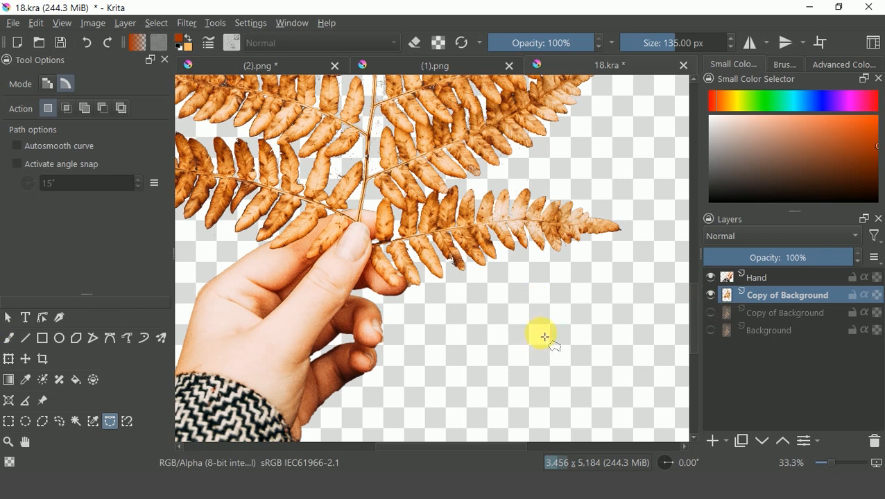
{"action": "scroll", "coordinate": [539, 334], "scroll_direction": "down", "scroll_amount": 3}
{"action": "left_click_drag", "start_coordinate": [416, 174], "coordinate": [425, 231]}
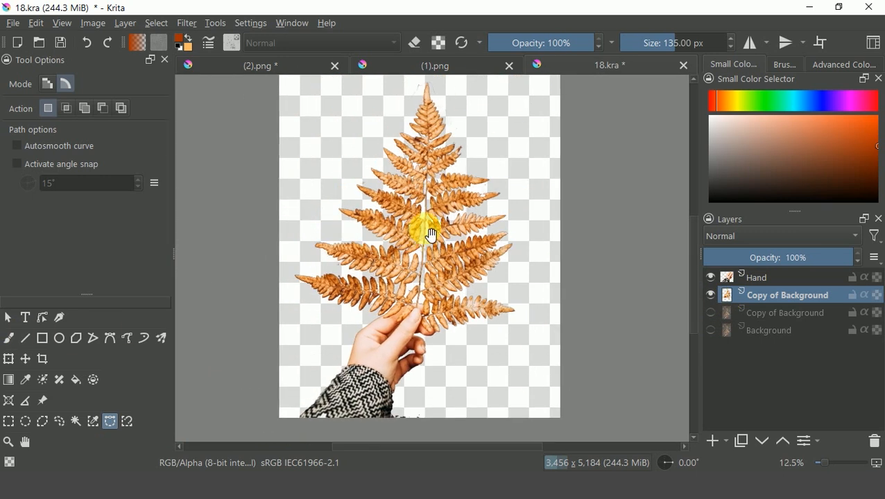
- Rename the fern cutout layer as Leaves
{"action": "double_click", "coordinate": [777, 297]}
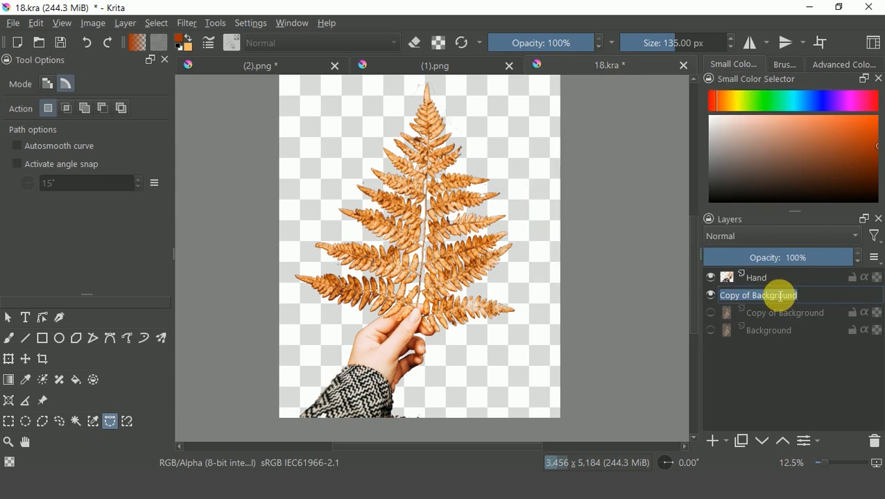
{"action": "type", "text": "Leaves"}
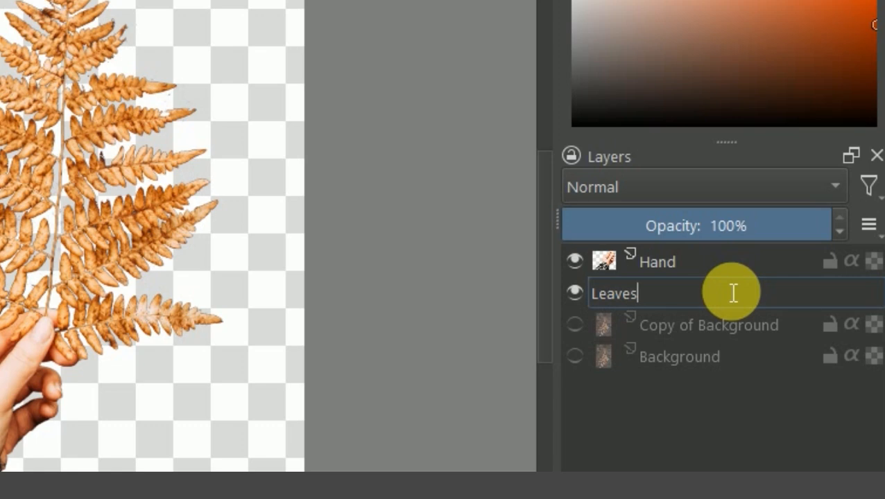
{"action": "key", "text": "Return"}
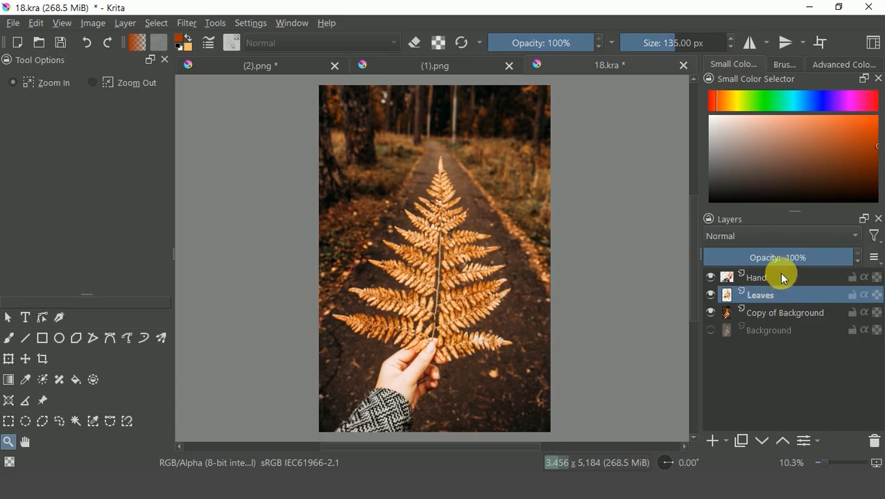
- Check the Hand and Leaves cutouts by hiding all the layers and showing them again one at a time
{"action": "left_click", "coordinate": [783, 278]}
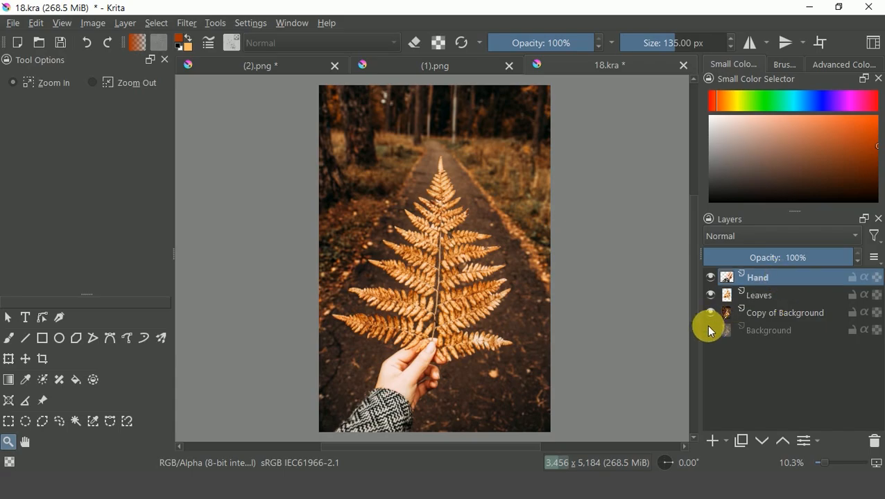
{"action": "left_click", "coordinate": [712, 277], "text": "shift"}
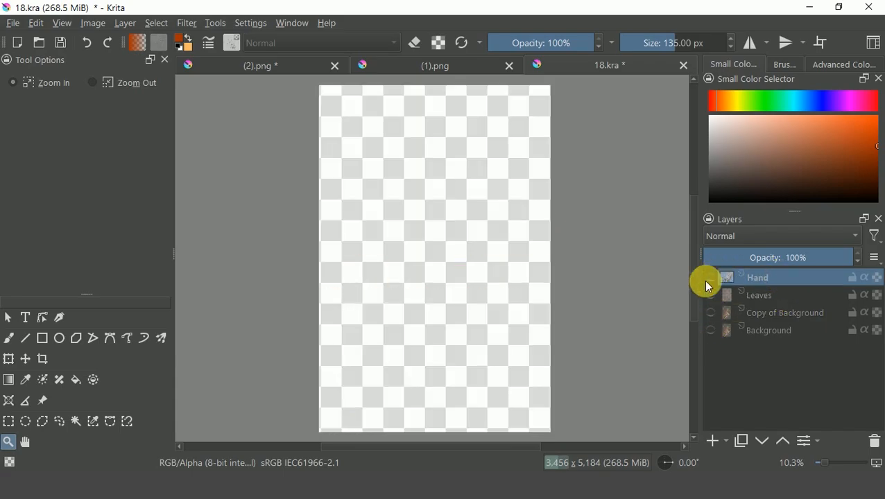
{"action": "left_click", "coordinate": [709, 296]}
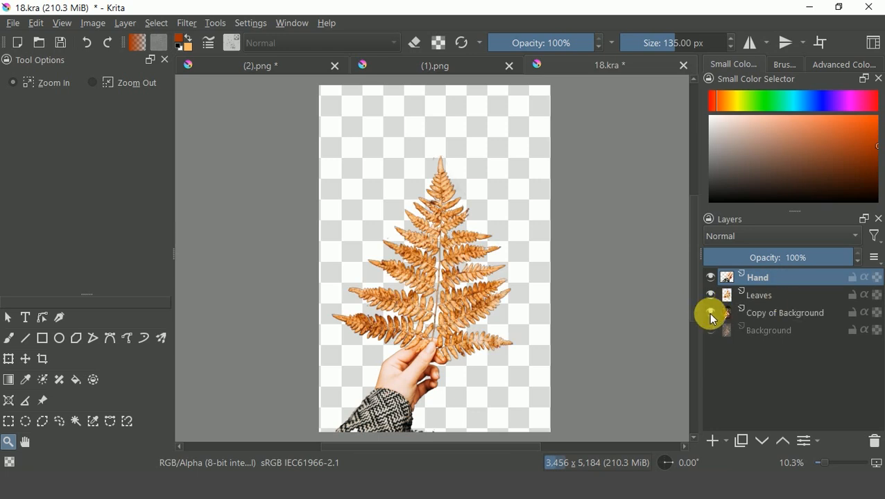
{"action": "left_click", "coordinate": [709, 313]}
- Darken the Copy of Background layer with a Levels adjustment
{"action": "left_click", "coordinate": [763, 313]}
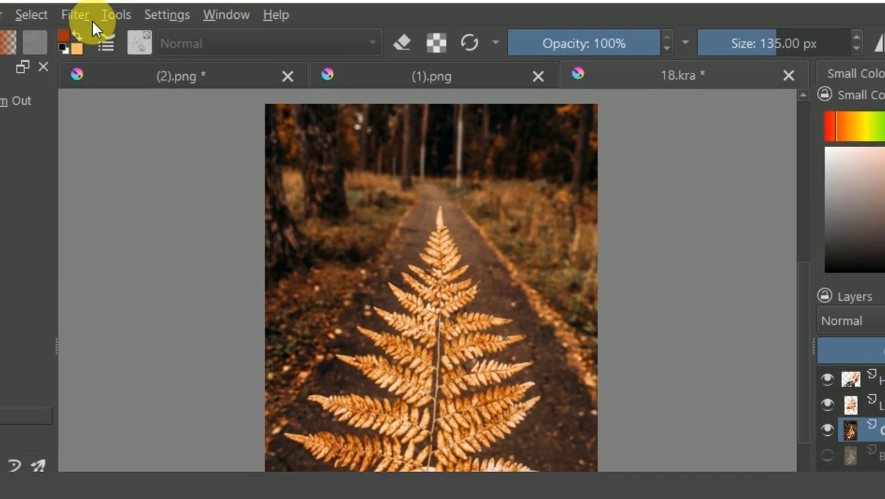
{"action": "left_click", "coordinate": [187, 23]}
{"action": "left_click", "coordinate": [109, 92]}
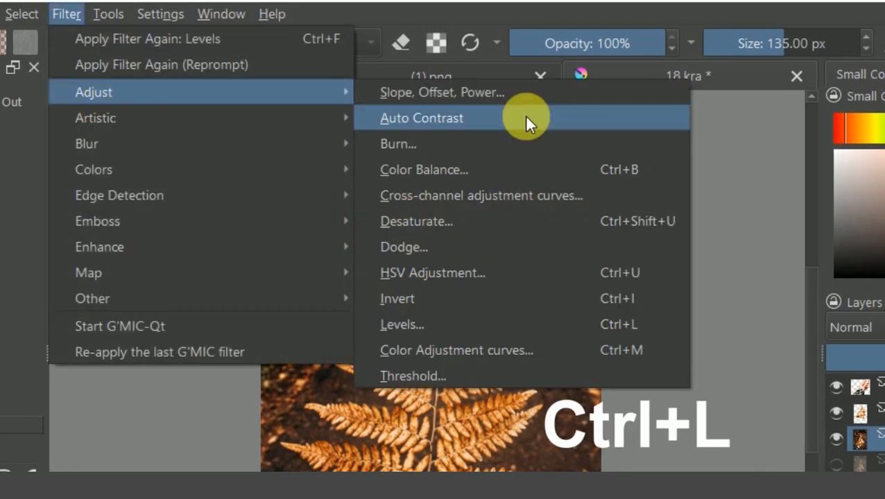
{"action": "left_click", "coordinate": [569, 323]}
{"action": "left_click_drag", "start_coordinate": [692, 243], "coordinate": [750, 249]}
{"action": "left_click", "coordinate": [786, 398]}
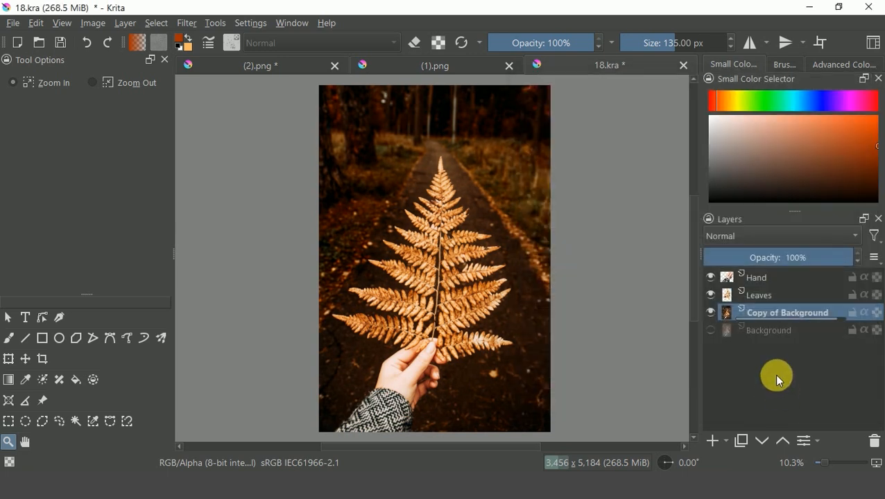
- Duplicate the Leaves layer
{"action": "left_click", "coordinate": [770, 294]}
{"action": "right_click", "coordinate": [774, 295]}
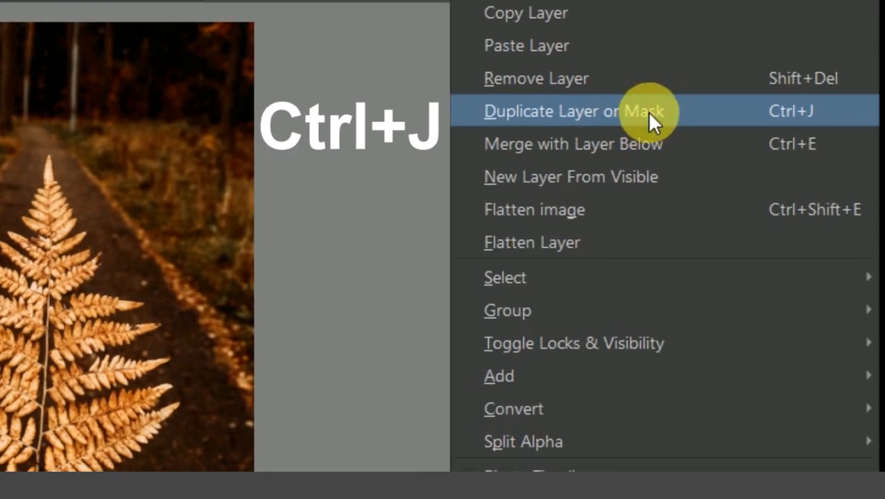
{"action": "left_click", "coordinate": [678, 126]}
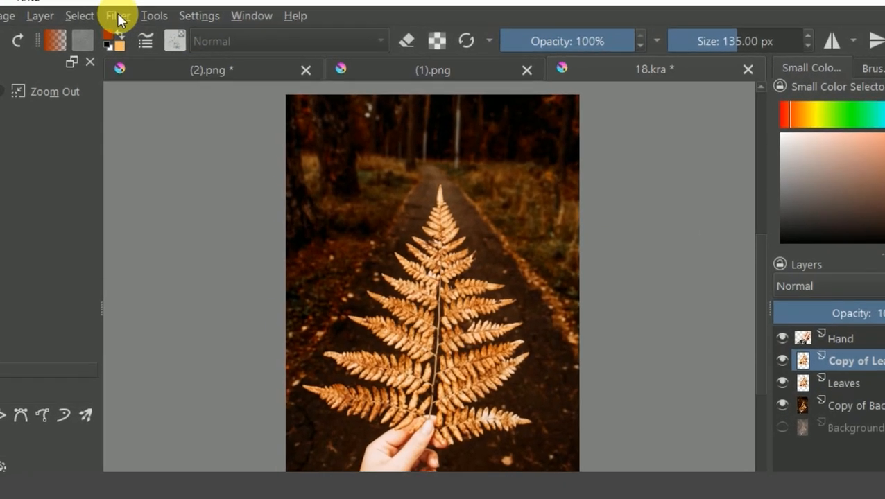
- Raise the Copy of Leaves layer's saturation to 100 with an HSV adjustment
{"action": "left_click", "coordinate": [187, 23]}
{"action": "mouse_move", "coordinate": [115, 87]}
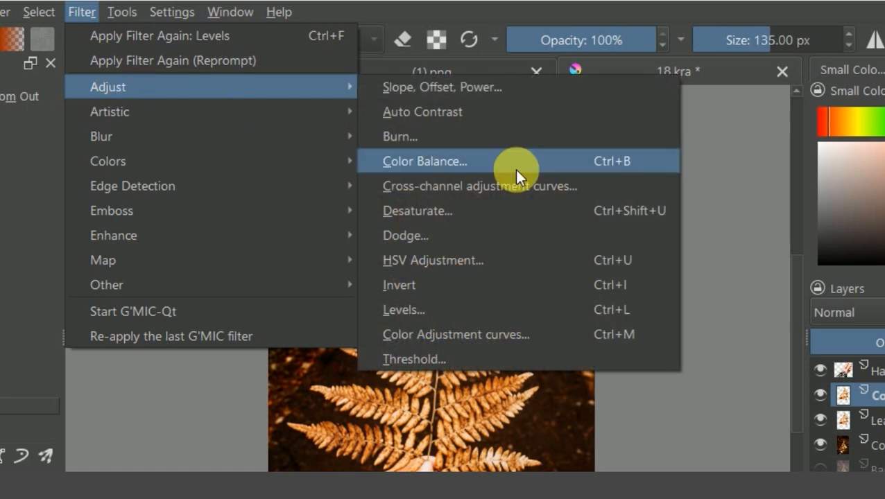
{"action": "left_click", "coordinate": [507, 261]}
{"action": "left_click_drag", "start_coordinate": [697, 175], "coordinate": [834, 196]}
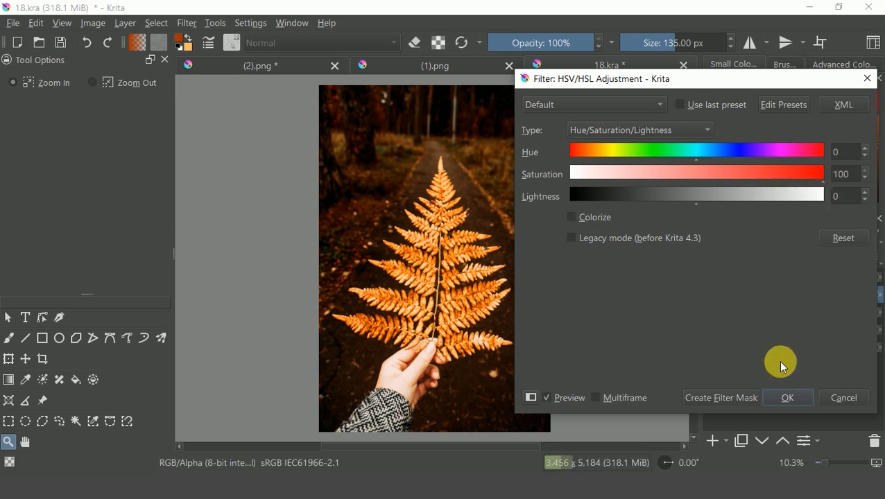
{"action": "left_click", "coordinate": [787, 395]}
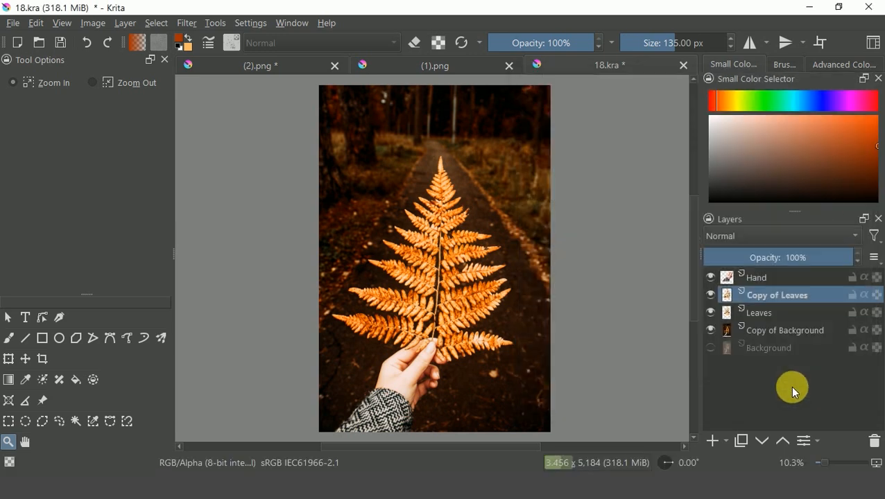
- Hide the Copy of Leaves layer and boost the Leaves layer's saturation with an HSV adjustment of type Hue/Saturation/Lightness
{"action": "left_click", "coordinate": [709, 296]}
{"action": "left_click", "coordinate": [755, 315]}
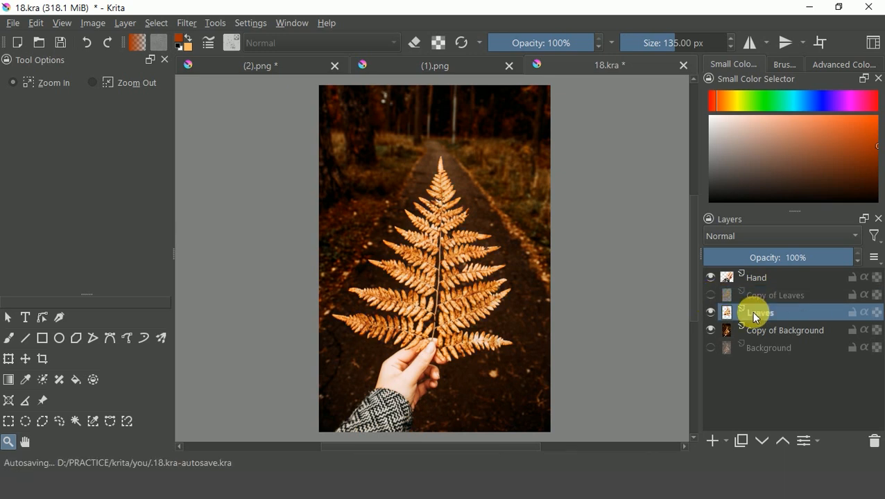
{"action": "left_click", "coordinate": [183, 26]}
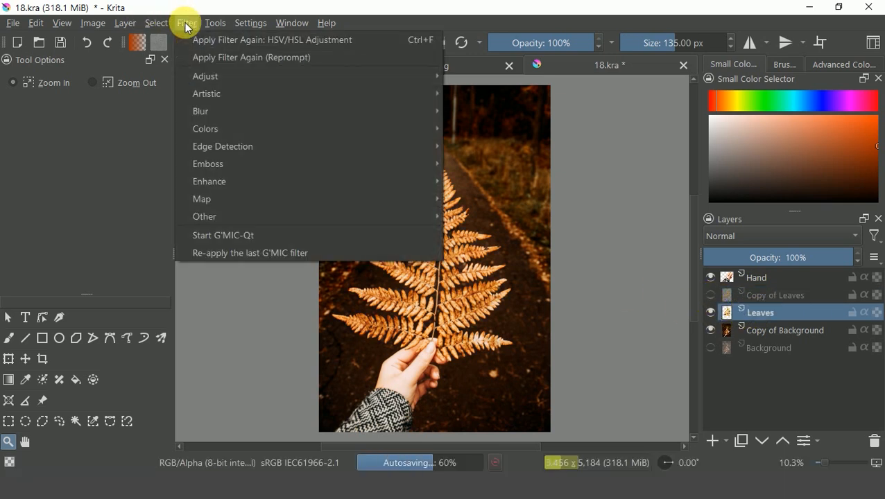
{"action": "mouse_move", "coordinate": [207, 82]}
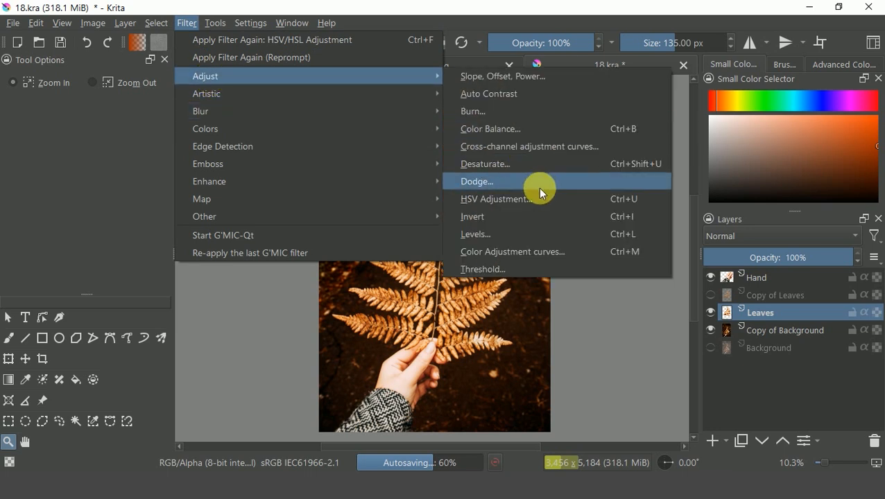
{"action": "left_click", "coordinate": [527, 201]}
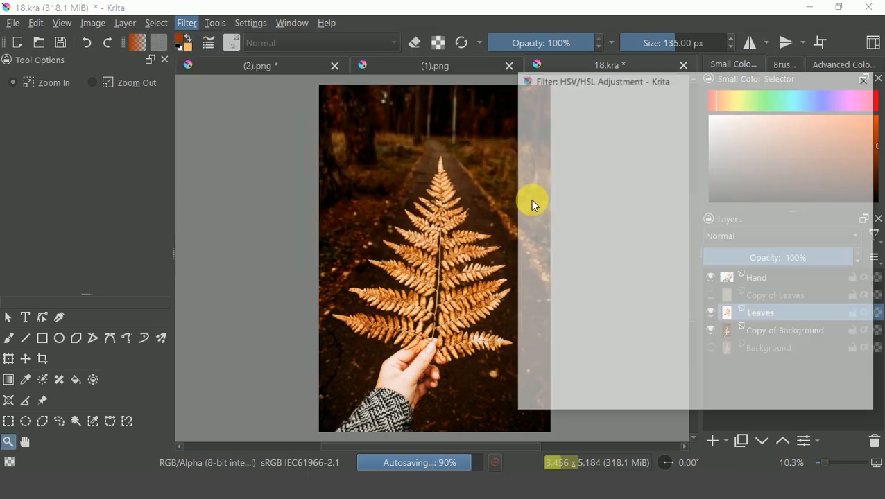
{"action": "left_click", "coordinate": [645, 132]}
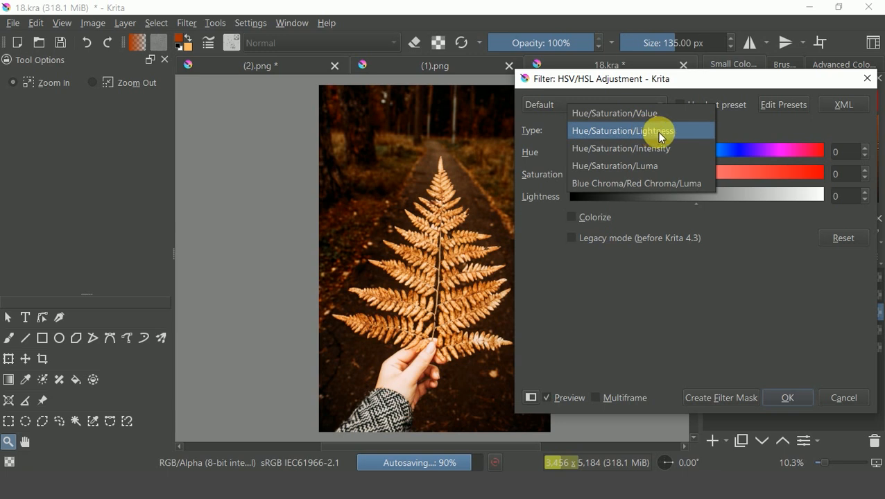
{"action": "left_click", "coordinate": [654, 132]}
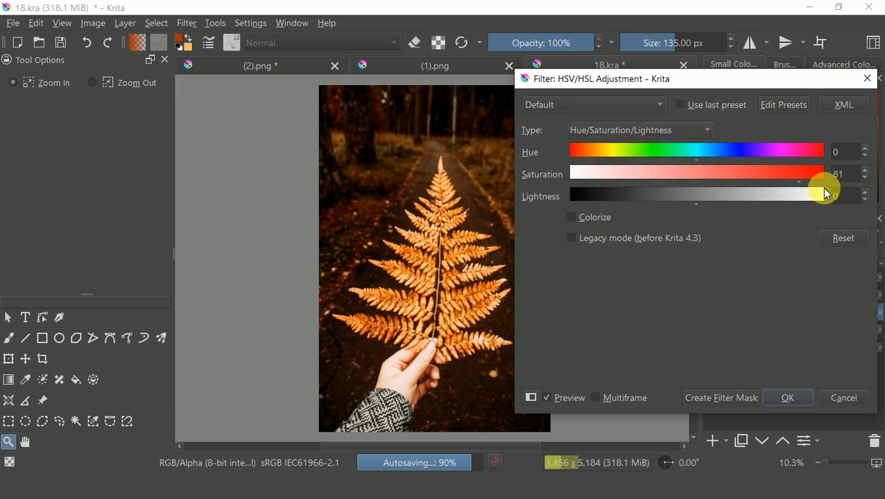
{"action": "left_click", "coordinate": [797, 398]}
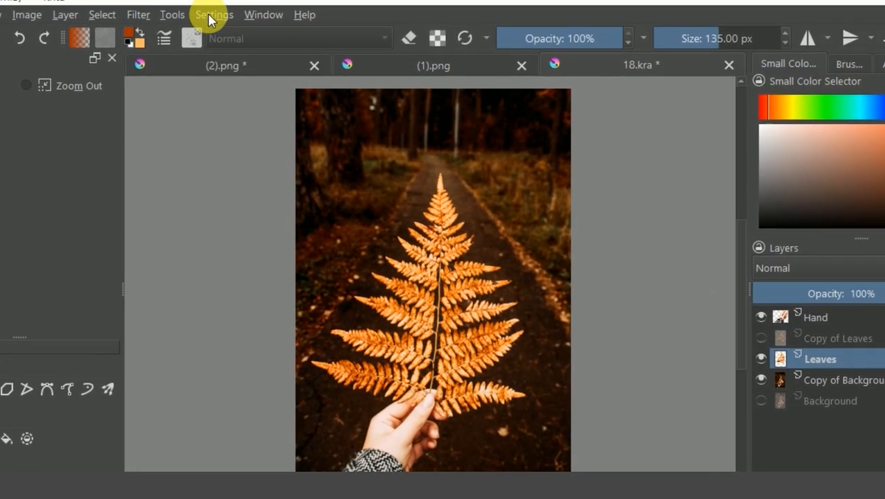
- Apply a Gaussian Blur with a radius of about 157 px to the Leaves layer
{"action": "left_click", "coordinate": [141, 16]}
{"action": "mouse_move", "coordinate": [165, 106]}
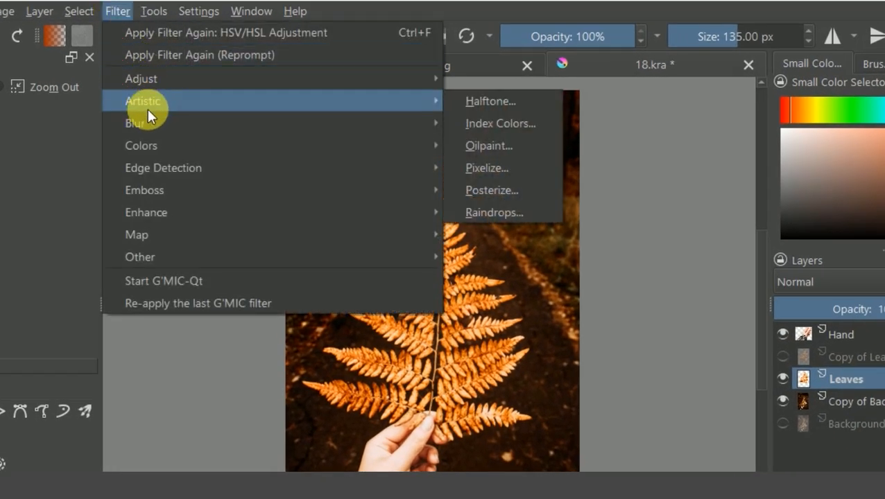
{"action": "mouse_move", "coordinate": [152, 124]}
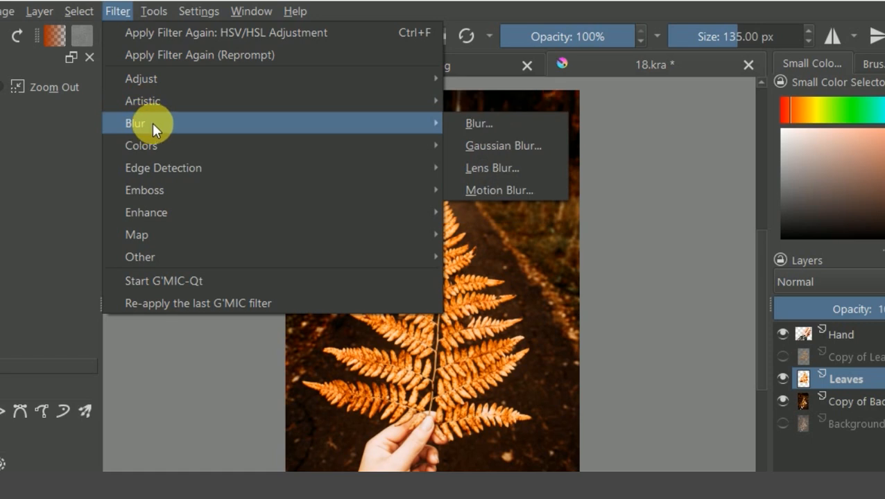
{"action": "left_click", "coordinate": [488, 146]}
{"action": "left_click_drag", "start_coordinate": [694, 157], "coordinate": [795, 160]}
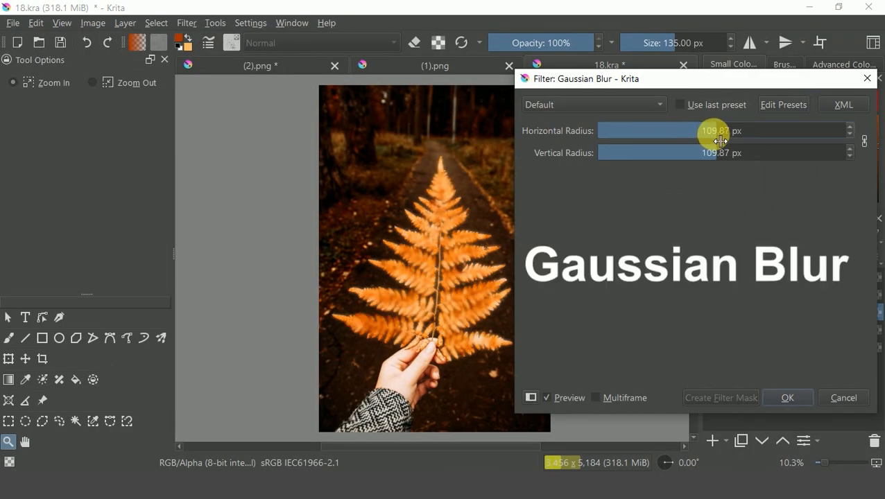
{"action": "left_click_drag", "start_coordinate": [721, 142], "coordinate": [741, 142]}
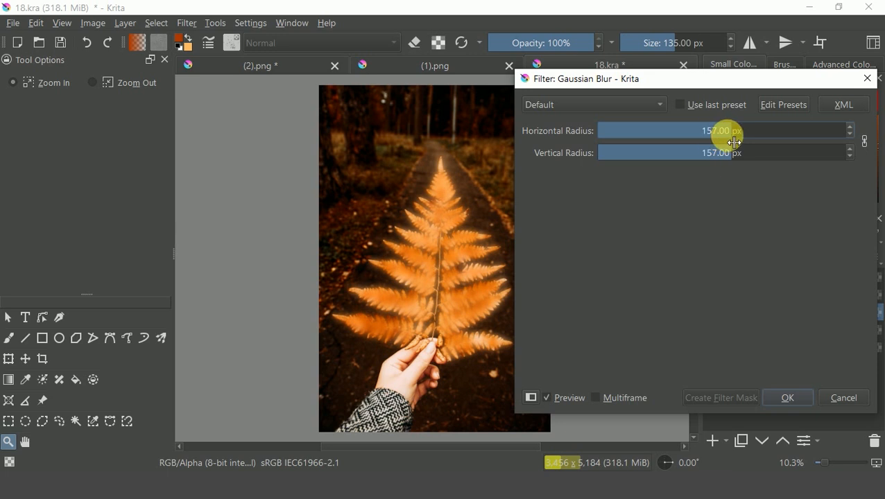
{"action": "left_click", "coordinate": [786, 398]}
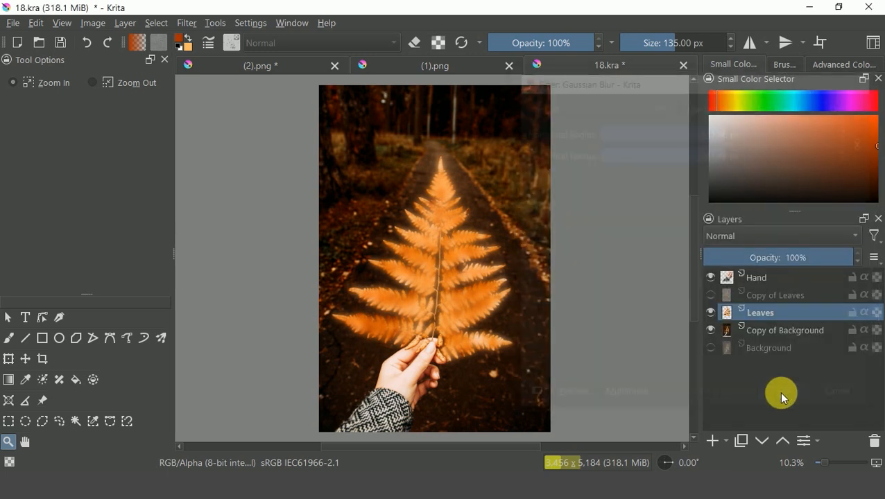
- Show the Copy of Leaves layer again, then duplicate the blurred Leaves layer and set the duplicate's opacity to 63%
{"action": "left_click", "coordinate": [709, 295]}
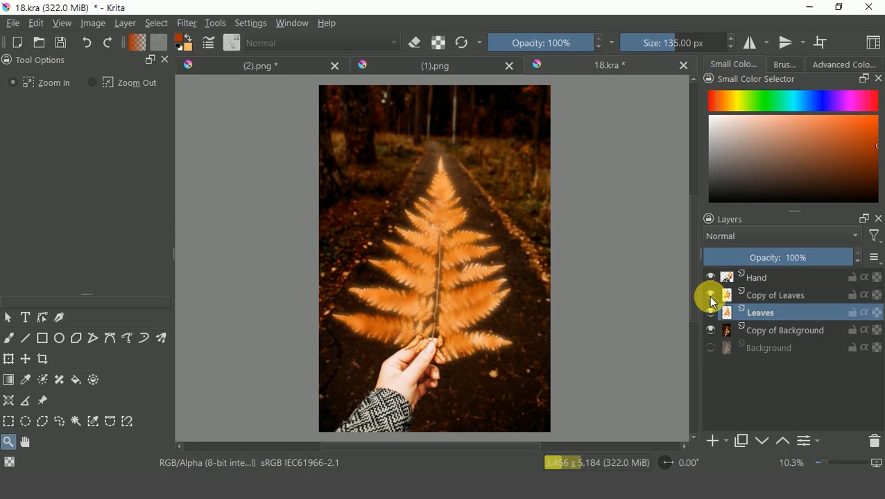
{"action": "right_click", "coordinate": [749, 295]}
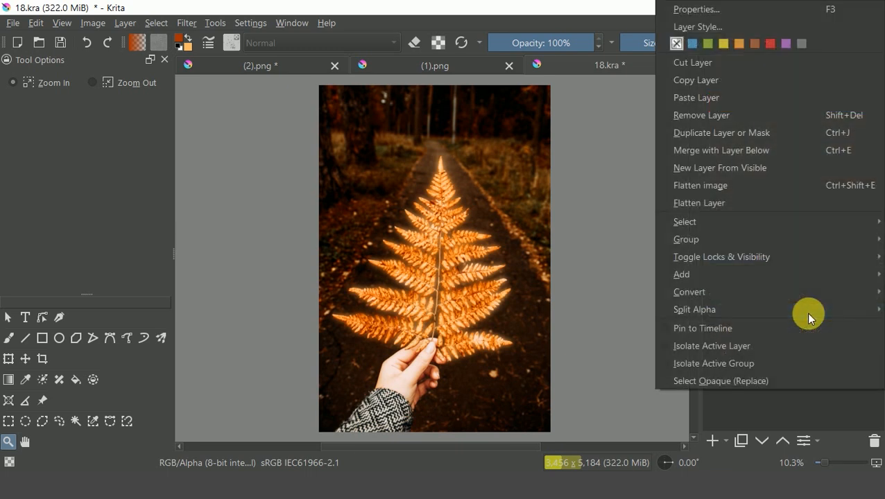
{"action": "left_click", "coordinate": [776, 133]}
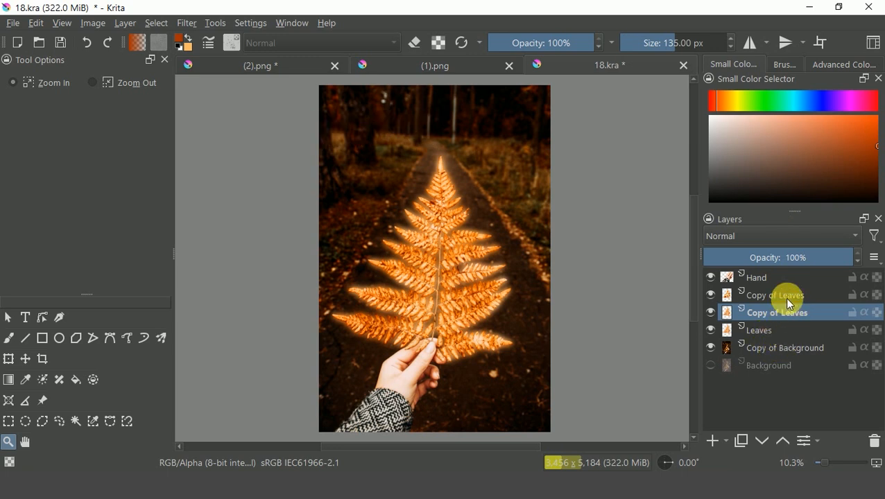
{"action": "left_click_drag", "start_coordinate": [824, 264], "coordinate": [803, 271]}
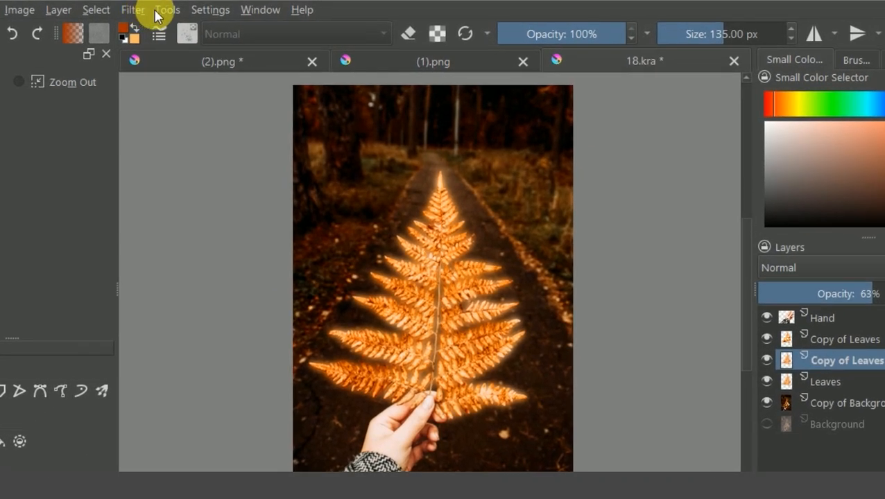
- Set the blurred leaves duplicate's hue to -20 and saturation to 51 with an HSV adjustment, and compare with the sharp leaves copy hidden and shown
{"action": "left_click", "coordinate": [137, 15]}
{"action": "mouse_move", "coordinate": [174, 73]}
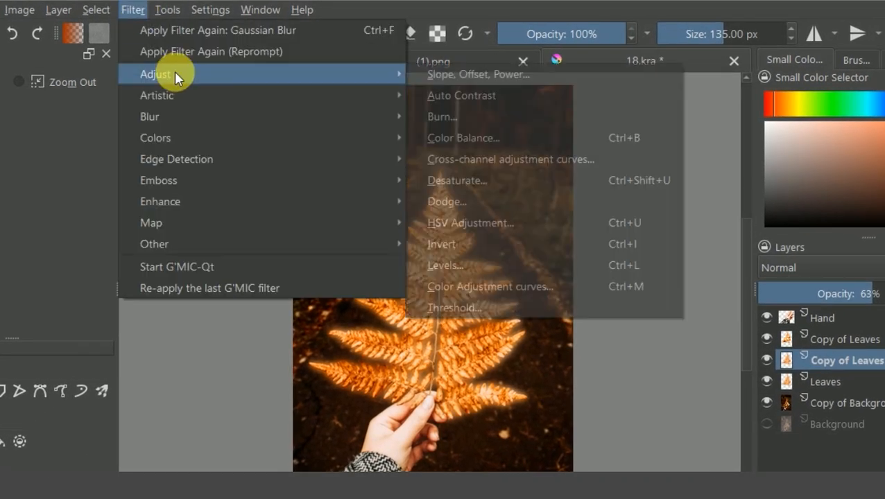
{"action": "left_click", "coordinate": [581, 223]}
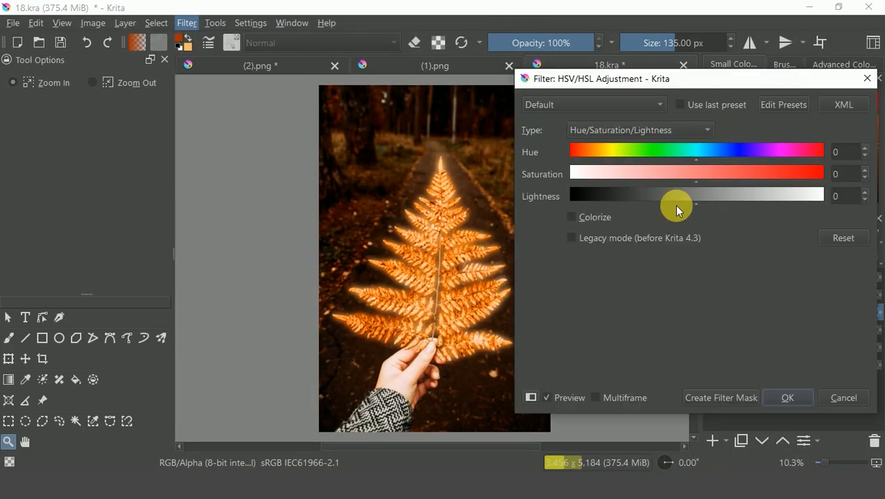
{"action": "left_click_drag", "start_coordinate": [688, 154], "coordinate": [760, 182]}
{"action": "left_click_drag", "start_coordinate": [672, 162], "coordinate": [683, 160]}
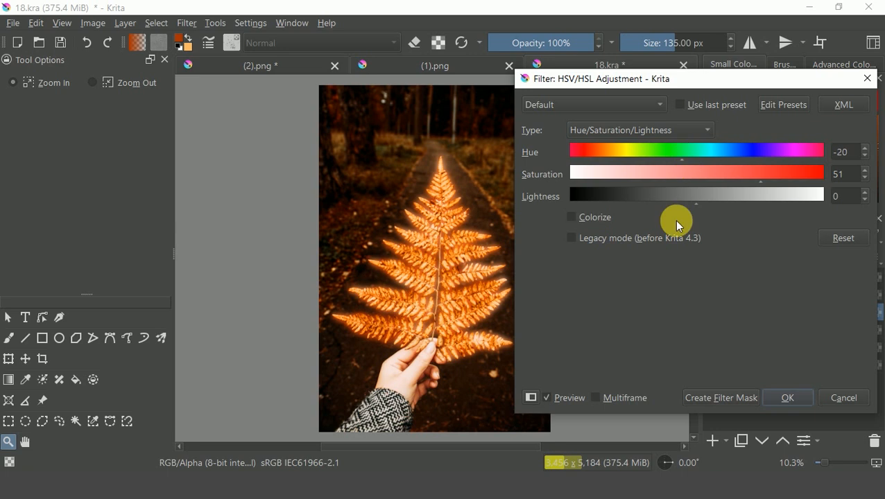
{"action": "left_click", "coordinate": [789, 398]}
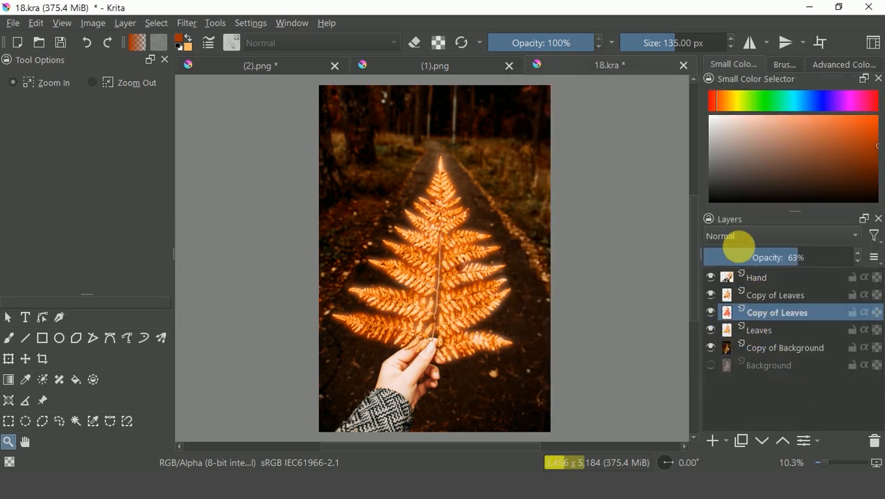
{"action": "left_click", "coordinate": [710, 295]}
{"action": "left_click", "coordinate": [710, 295]}
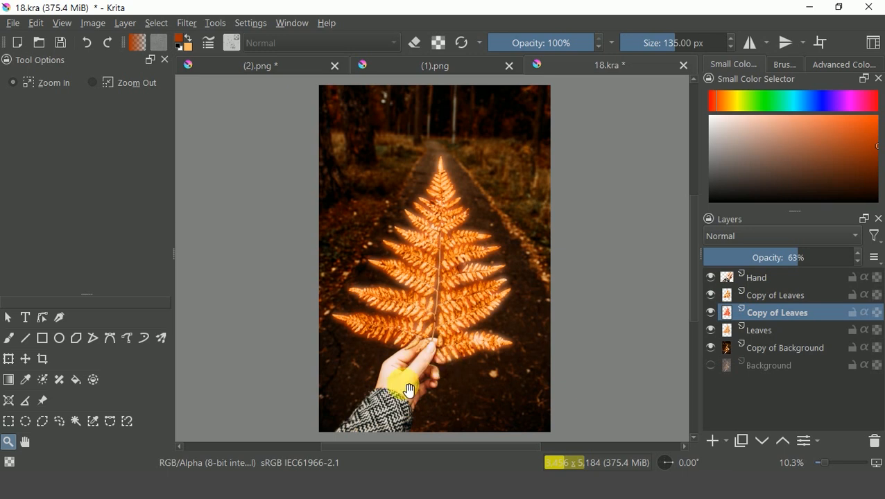
- Duplicate the Hand layer and add a new paint layer above the copy
{"action": "left_click_drag", "start_coordinate": [410, 392], "coordinate": [451, 331]}
{"action": "left_click", "coordinate": [472, 333]}
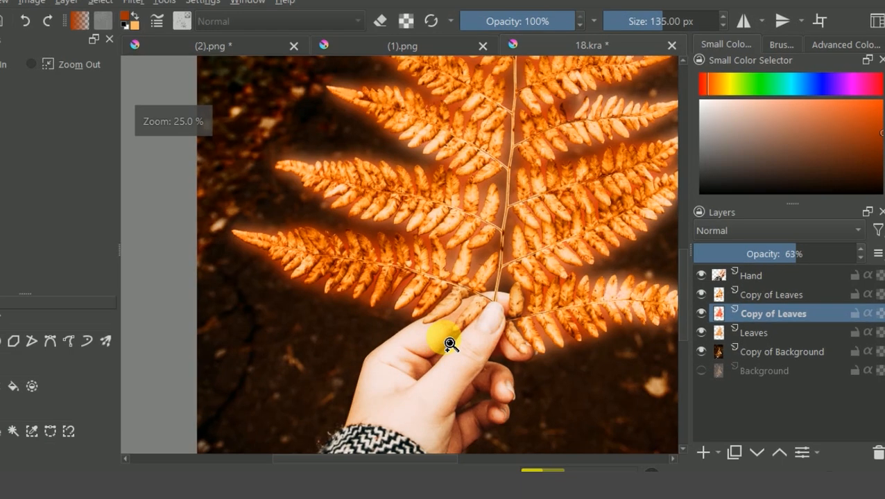
{"action": "left_click", "coordinate": [776, 277]}
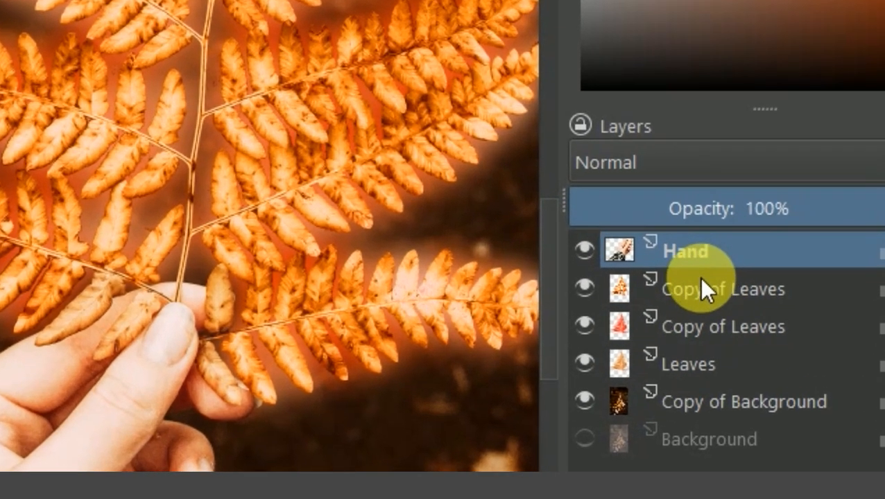
{"action": "key", "text": "ctrl+j"}
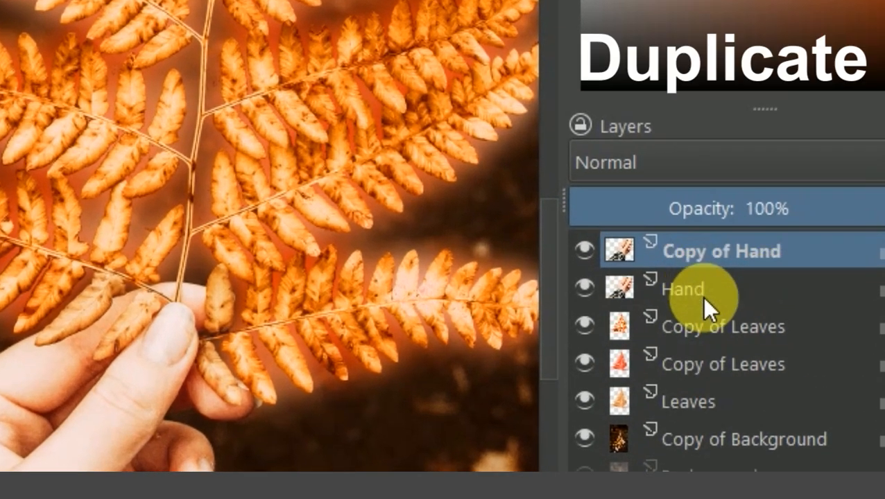
{"action": "left_click_drag", "start_coordinate": [219, 367], "coordinate": [223, 283]}
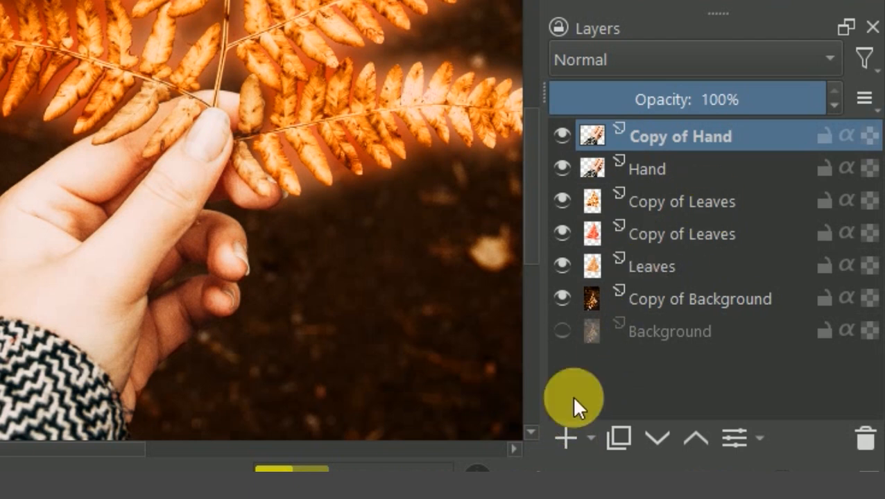
{"action": "left_click", "coordinate": [564, 438]}
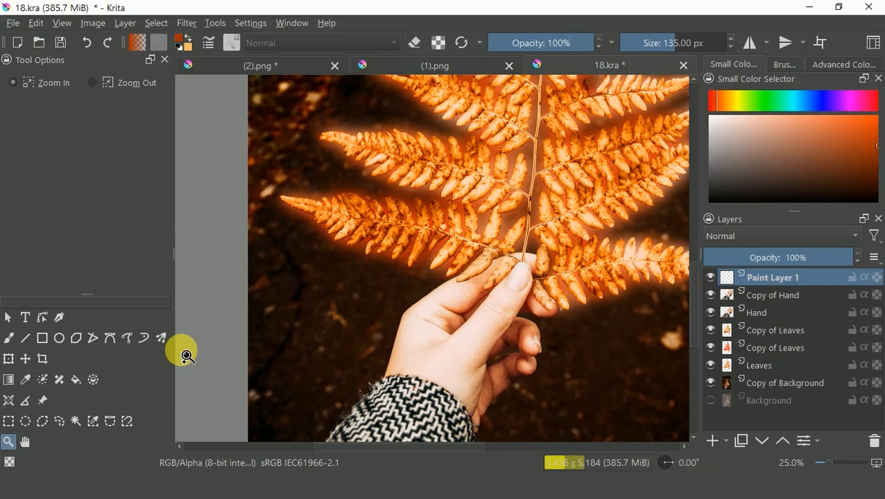
- Choose the b) Airbrush Soft brush preset and sample a light orange from the fern leaves near the thumb as the painting colour
{"action": "left_click", "coordinate": [10, 340]}
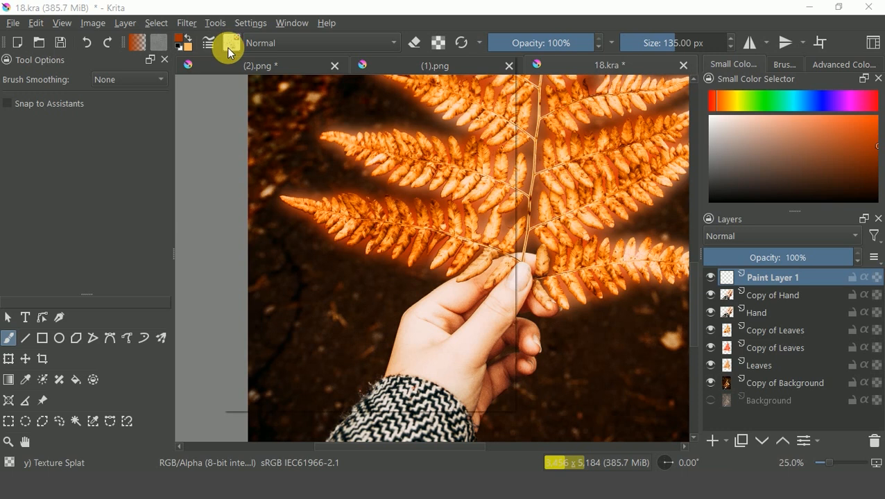
{"action": "left_click", "coordinate": [232, 44]}
{"action": "scroll", "coordinate": [502, 122], "scroll_direction": "up", "scroll_amount": 10}
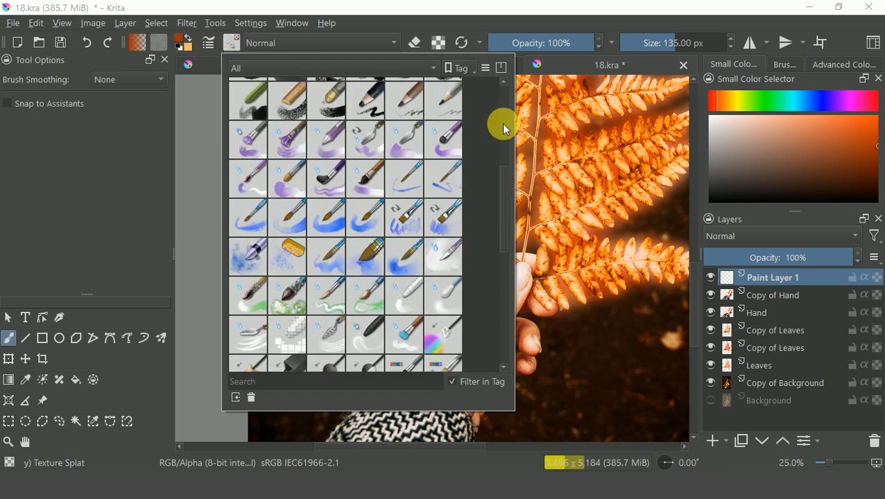
{"action": "left_click", "coordinate": [370, 99]}
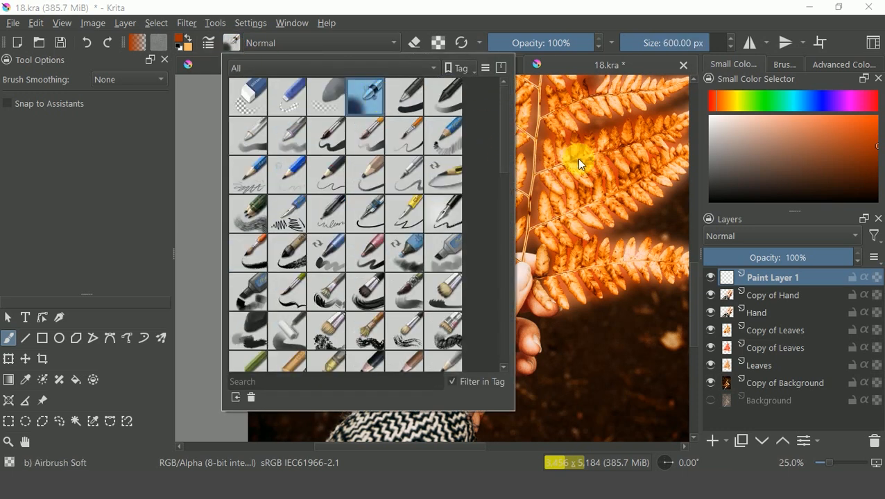
{"action": "left_click", "coordinate": [795, 279]}
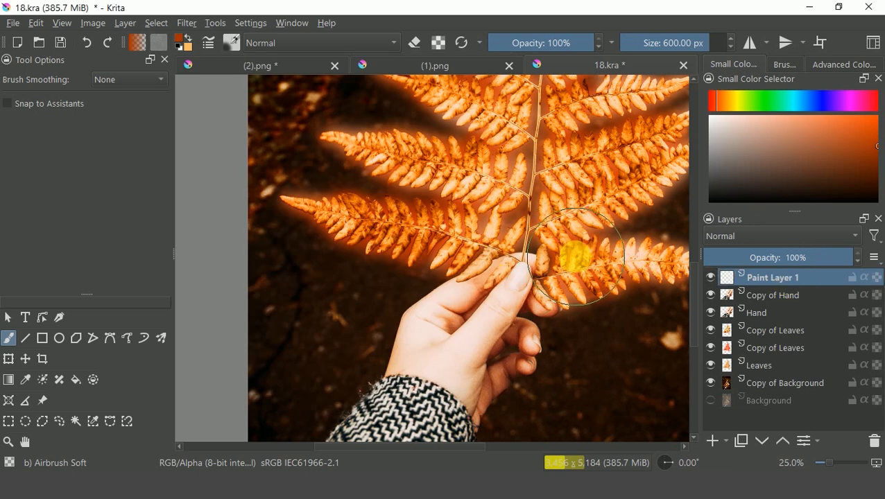
{"action": "left_click", "coordinate": [580, 274], "text": "ctrl"}
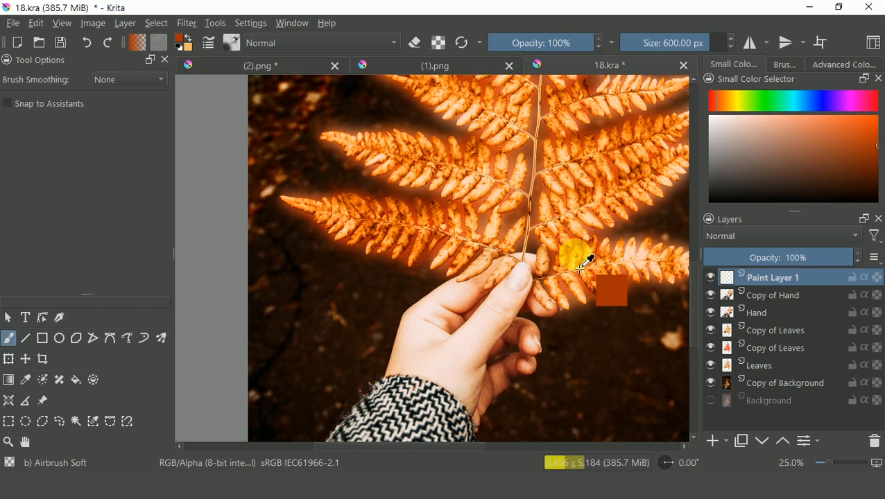
{"action": "left_click", "coordinate": [574, 251], "text": "ctrl"}
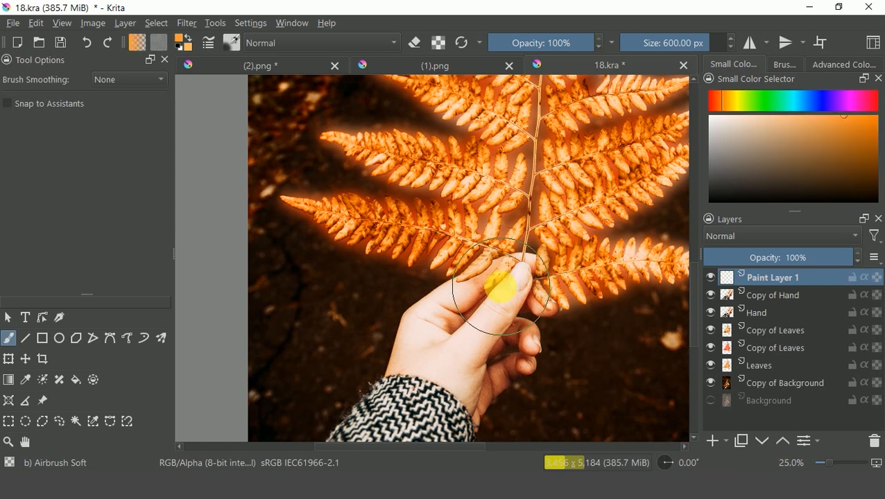
- Paint soft orange light over the thumb, fingers and hand edges with a 144 px brush, with the paint layer set to Overlay blending
{"action": "mouse_move", "coordinate": [522, 278]}
{"action": "left_mouse_down", "text": "shift"}
{"action": "mouse_move", "coordinate": [419, 316]}
{"action": "mouse_move", "coordinate": [500, 268]}
{"action": "mouse_move", "coordinate": [415, 319]}
{"action": "mouse_move", "coordinate": [513, 299]}
{"action": "mouse_move", "coordinate": [522, 279]}
{"action": "mouse_move", "coordinate": [524, 331]}
{"action": "mouse_move", "coordinate": [532, 270]}
{"action": "mouse_move", "coordinate": [477, 279]}
{"action": "mouse_move", "coordinate": [406, 316]}
{"action": "mouse_move", "coordinate": [514, 252]}
{"action": "mouse_move", "coordinate": [532, 261]}
{"action": "mouse_move", "coordinate": [477, 302]}
{"action": "mouse_move", "coordinate": [469, 333]}
{"action": "mouse_move", "coordinate": [450, 341]}
{"action": "mouse_move", "coordinate": [472, 284]}
{"action": "mouse_move", "coordinate": [500, 325]}
{"action": "mouse_move", "coordinate": [546, 314]}
{"action": "mouse_move", "coordinate": [532, 296]}
{"action": "mouse_move", "coordinate": [506, 319]}
{"action": "mouse_move", "coordinate": [466, 305]}
{"action": "mouse_move", "coordinate": [498, 323]}
{"action": "mouse_move", "coordinate": [503, 285]}
{"action": "mouse_move", "coordinate": [484, 300]}
{"action": "left_mouse_up", "text": "shift"}
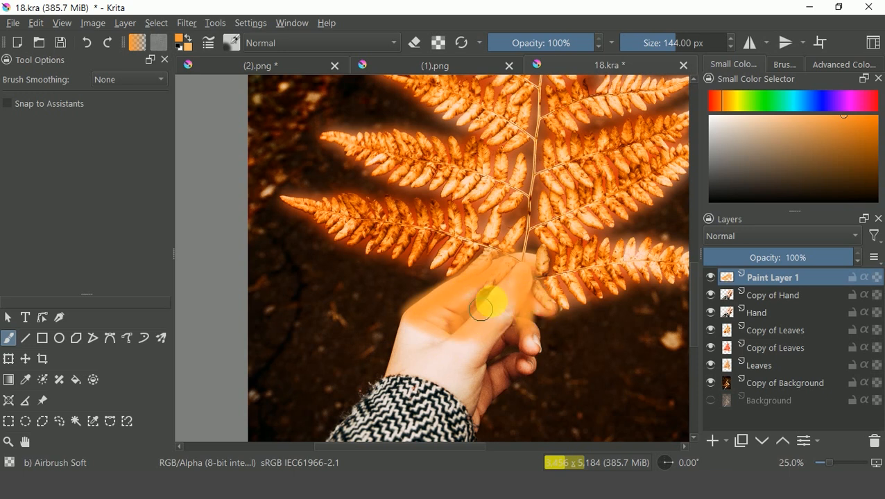
{"action": "left_click", "coordinate": [747, 234]}
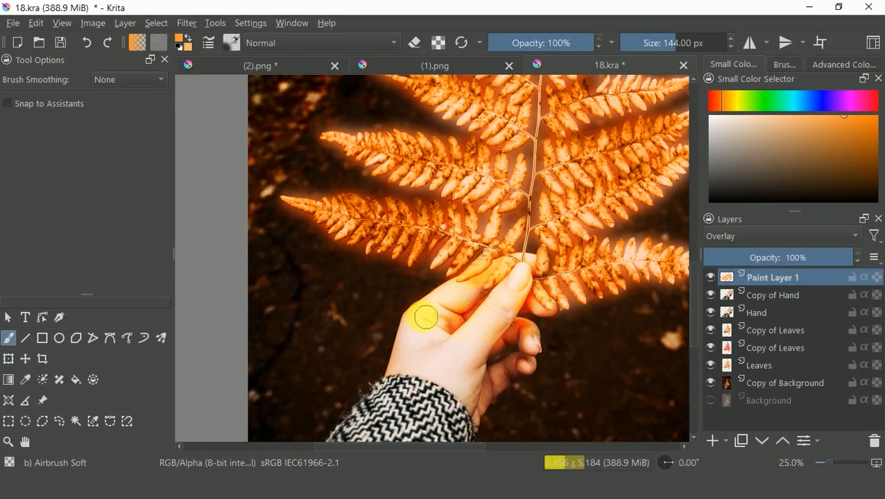
{"action": "mouse_move", "coordinate": [403, 363]}
{"action": "left_mouse_down"}
{"action": "mouse_move", "coordinate": [508, 215]}
{"action": "mouse_move", "coordinate": [504, 237]}
{"action": "mouse_move", "coordinate": [573, 291]}
{"action": "mouse_move", "coordinate": [559, 336]}
{"action": "mouse_move", "coordinate": [486, 238]}
{"action": "mouse_move", "coordinate": [493, 299]}
{"action": "mouse_move", "coordinate": [498, 241]}
{"action": "mouse_move", "coordinate": [430, 302]}
{"action": "mouse_move", "coordinate": [545, 292]}
{"action": "mouse_move", "coordinate": [570, 258]}
{"action": "left_mouse_up"}
{"action": "mouse_move", "coordinate": [633, 142]}
{"action": "left_mouse_down"}
{"action": "mouse_move", "coordinate": [581, 228]}
{"action": "mouse_move", "coordinate": [582, 200]}
{"action": "mouse_move", "coordinate": [615, 207]}
{"action": "left_mouse_up"}
{"action": "left_click_drag", "start_coordinate": [541, 249], "coordinate": [524, 251]}
{"action": "mouse_move", "coordinate": [521, 268]}
{"action": "left_mouse_down"}
{"action": "mouse_move", "coordinate": [518, 304]}
{"action": "mouse_move", "coordinate": [506, 340]}
{"action": "mouse_move", "coordinate": [539, 325]}
{"action": "left_mouse_up"}
{"action": "left_click_drag", "start_coordinate": [544, 256], "coordinate": [500, 281]}
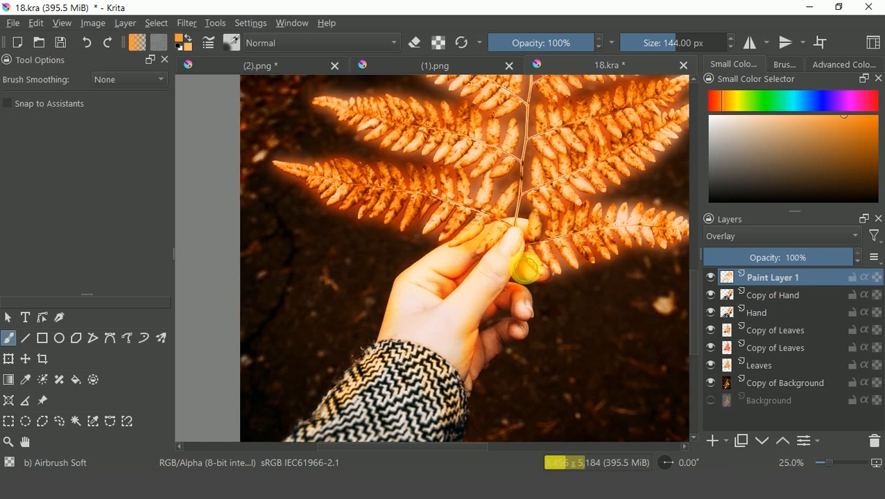
- Erase excess orange paint from the hand down to the sleeve using the brush in eraser mode
{"action": "key", "text": "minus"}
{"action": "left_click", "coordinate": [414, 42]}
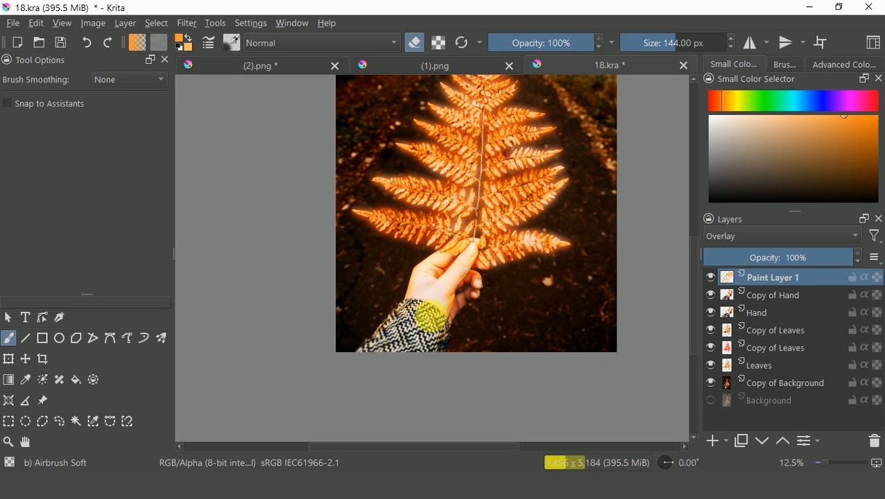
{"action": "left_click_drag", "start_coordinate": [475, 252], "coordinate": [437, 337]}
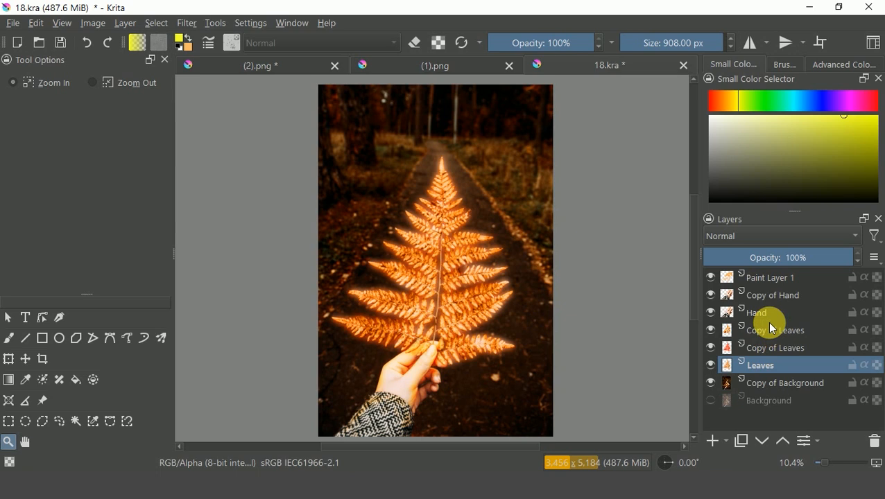
- Group the Leaves layer with its two copies and collapse the group
{"action": "left_click", "coordinate": [770, 324], "text": "shift"}
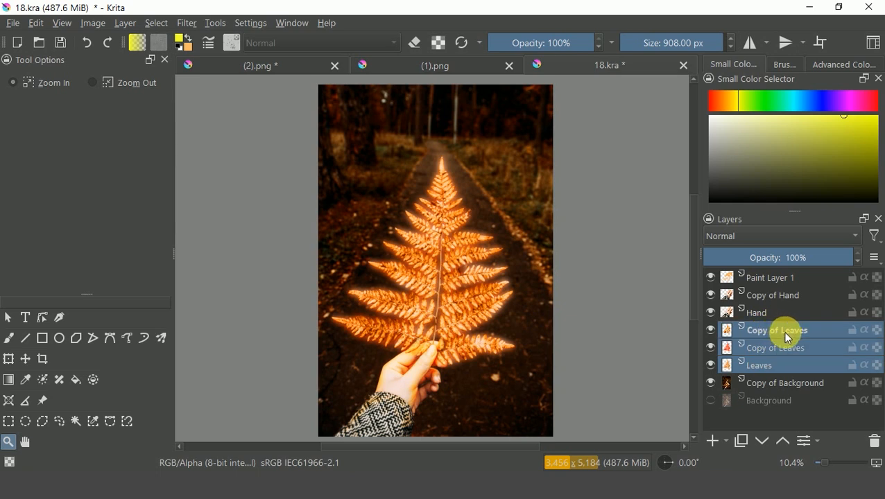
{"action": "right_click", "coordinate": [784, 332]}
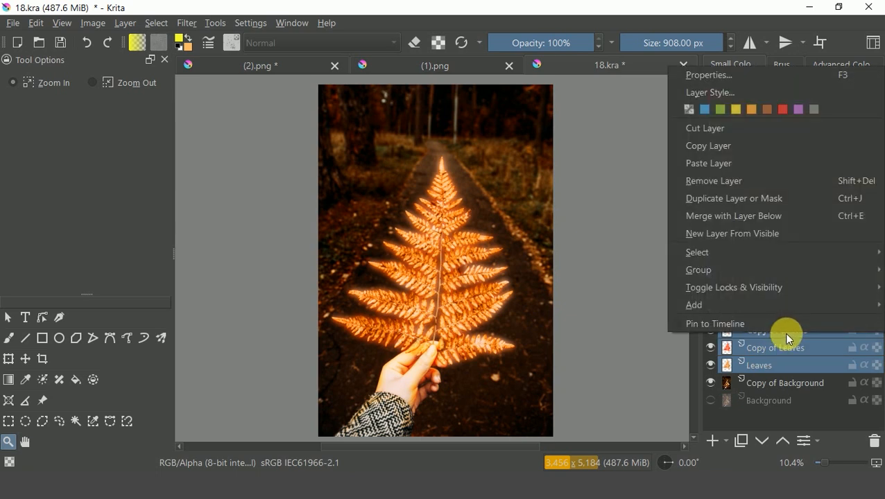
{"action": "mouse_move", "coordinate": [721, 270]}
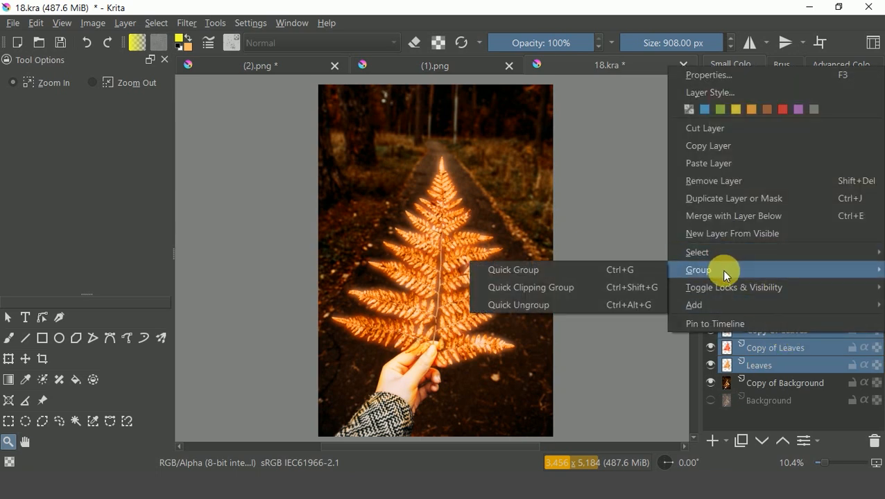
{"action": "left_click", "coordinate": [630, 270]}
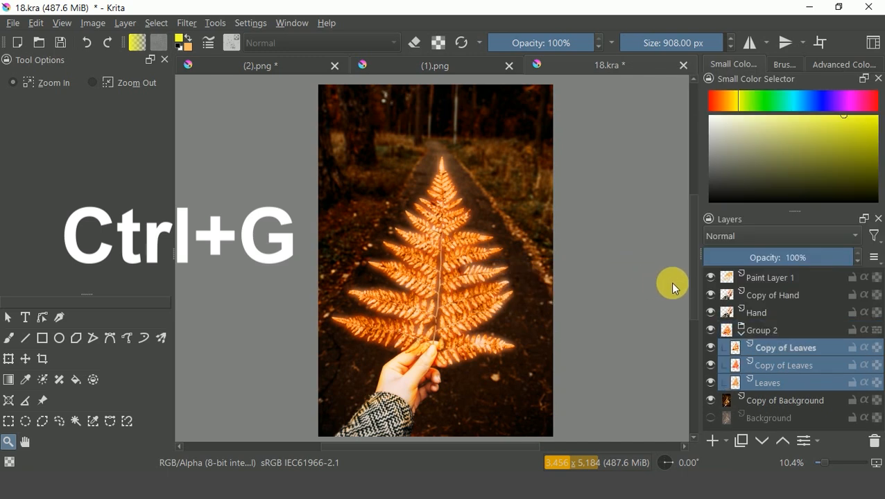
{"action": "left_click", "coordinate": [740, 333]}
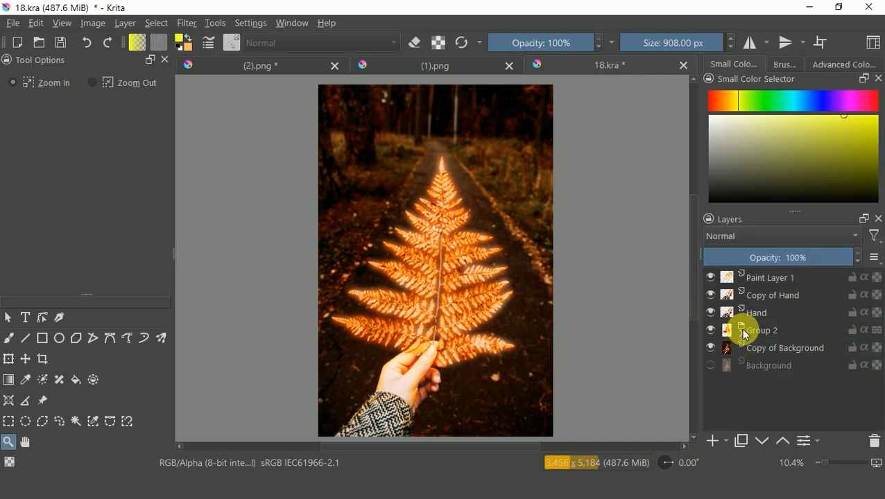
- Group the Hand, Copy of Hand and Paint Layer 1 layers and collapse the group
{"action": "left_click", "coordinate": [763, 313]}
{"action": "left_click", "coordinate": [778, 281], "text": "shift"}
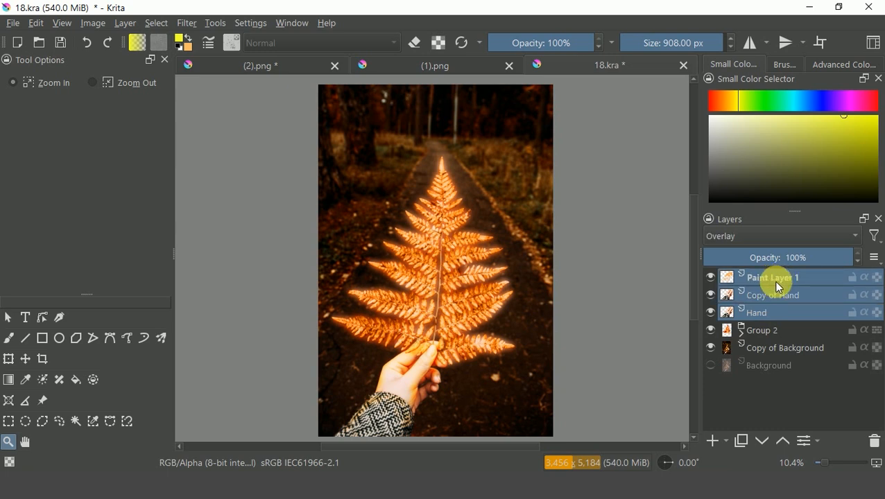
{"action": "mouse_move", "coordinate": [779, 288]}
{"action": "right_click", "coordinate": [781, 285]}
{"action": "mouse_move", "coordinate": [712, 222]}
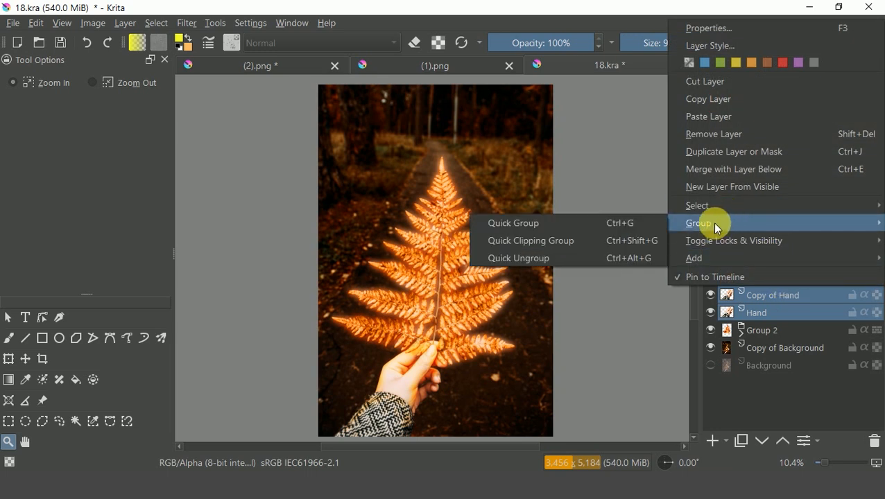
{"action": "left_click", "coordinate": [632, 222]}
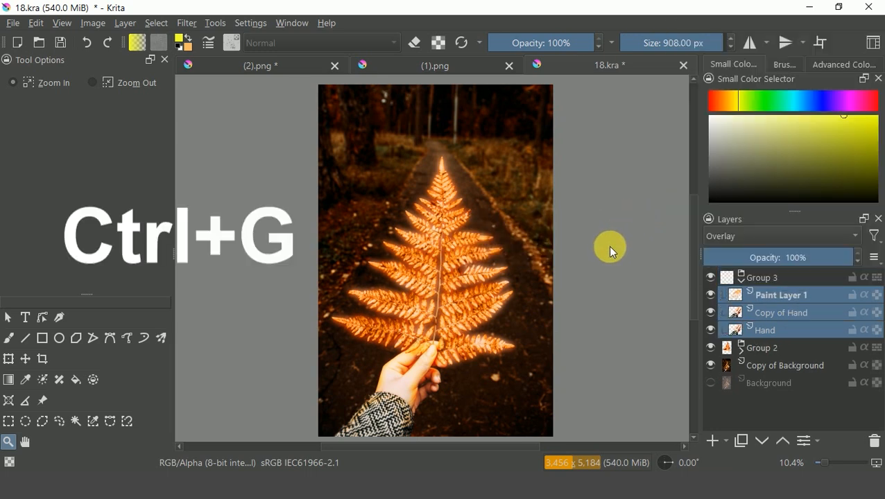
{"action": "left_click", "coordinate": [742, 280]}
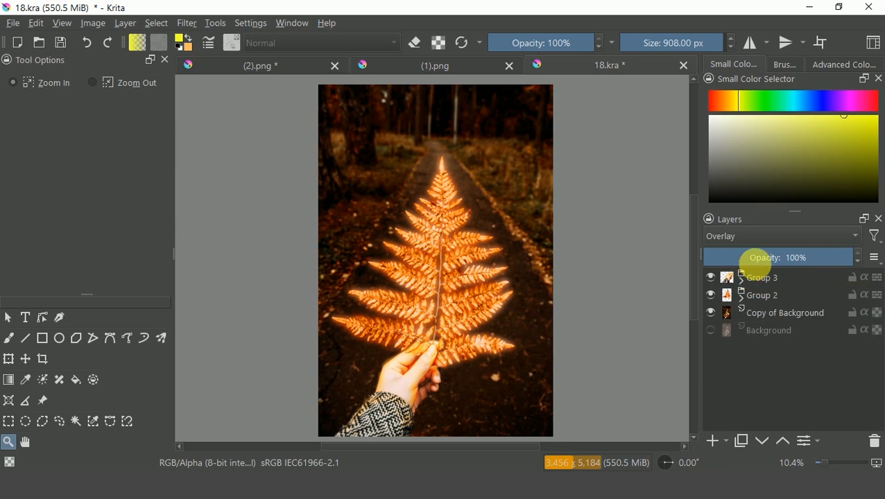
- Add a new paint layer above Group 3 and ready the y) Texture Splat brush preset with yellow as the painting colour
{"action": "left_click", "coordinate": [791, 281]}
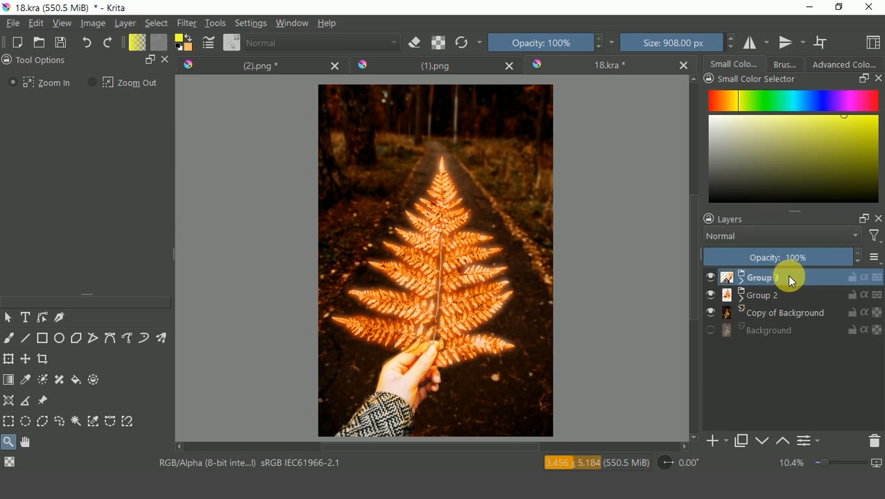
{"action": "left_click", "coordinate": [712, 441]}
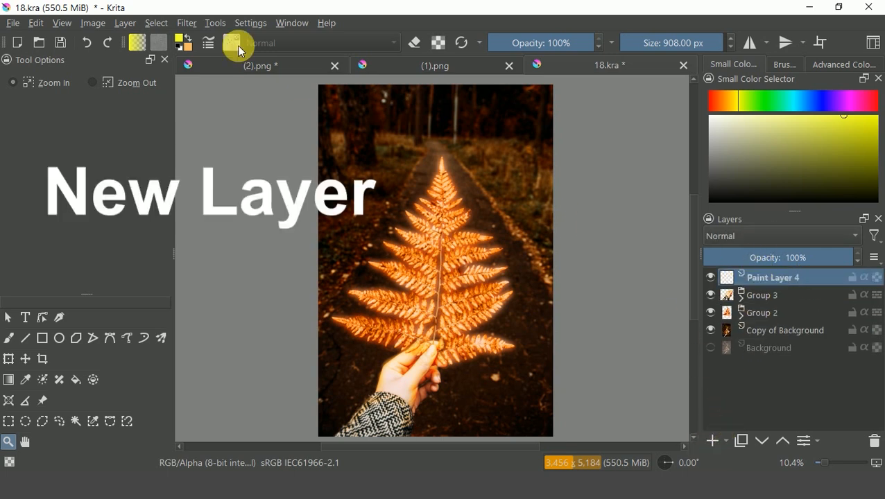
{"action": "left_click", "coordinate": [188, 45]}
{"action": "left_click_drag", "start_coordinate": [361, 182], "coordinate": [389, 175]}
{"action": "left_click_drag", "start_coordinate": [306, 132], "coordinate": [301, 109]}
{"action": "left_click", "coordinate": [519, 386]}
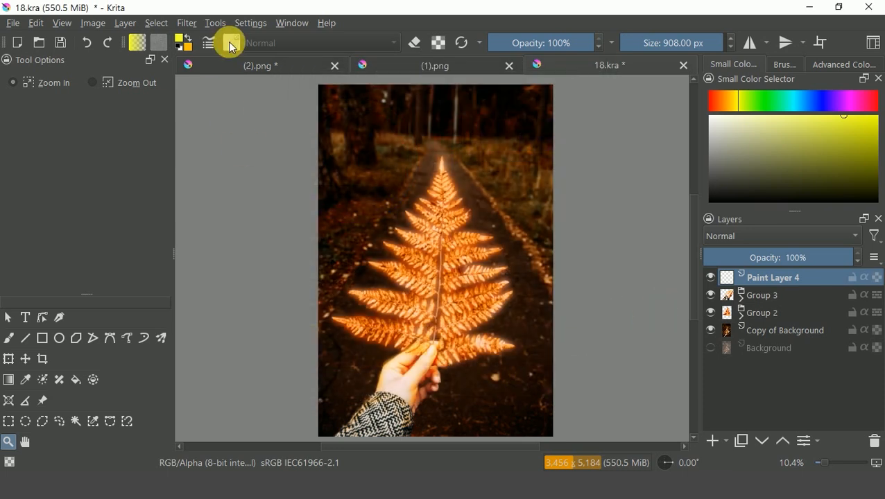
{"action": "left_click", "coordinate": [9, 338]}
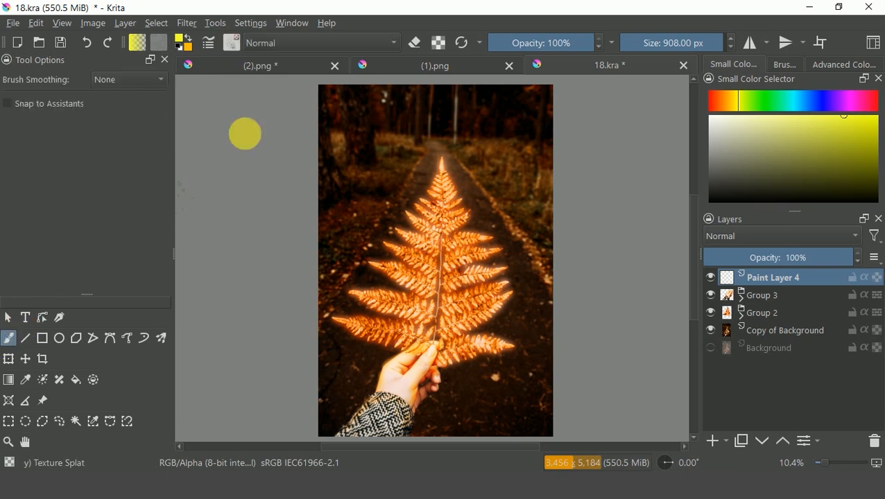
{"action": "left_click", "coordinate": [236, 44]}
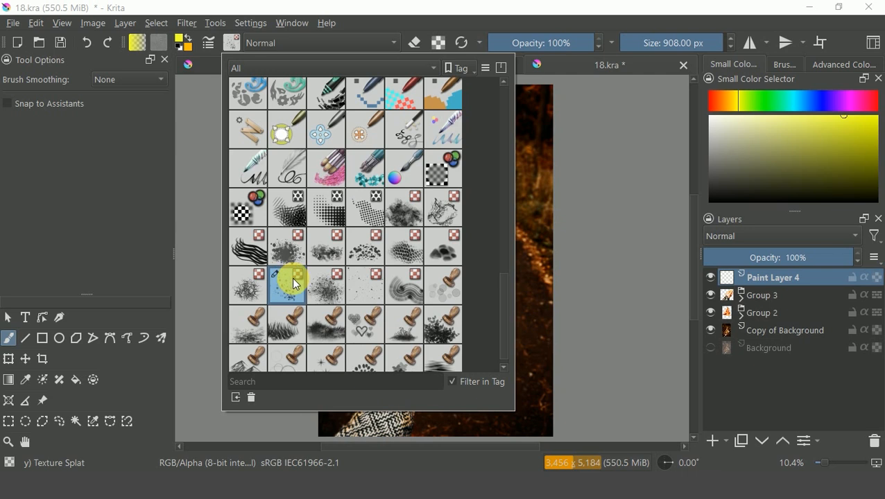
{"action": "left_click", "coordinate": [672, 302]}
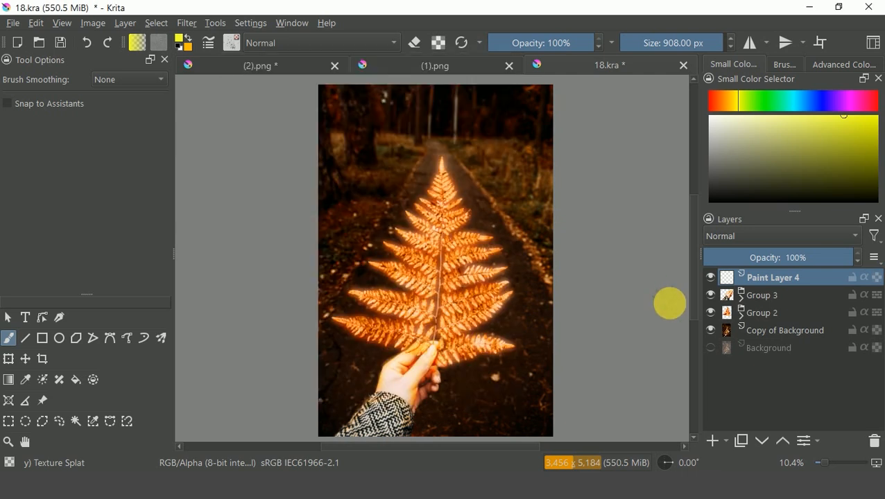
- Scatter yellow specks over and around both sides of the fern with the 908 px splat brush
{"action": "mouse_move", "coordinate": [407, 233]}
{"action": "left_mouse_down"}
{"action": "mouse_move", "coordinate": [346, 281]}
{"action": "mouse_move", "coordinate": [336, 313]}
{"action": "mouse_move", "coordinate": [372, 332]}
{"action": "mouse_move", "coordinate": [446, 329]}
{"action": "mouse_move", "coordinate": [520, 284]}
{"action": "mouse_move", "coordinate": [539, 232]}
{"action": "mouse_move", "coordinate": [519, 200]}
{"action": "mouse_move", "coordinate": [492, 195]}
{"action": "mouse_move", "coordinate": [406, 222]}
{"action": "left_mouse_up"}
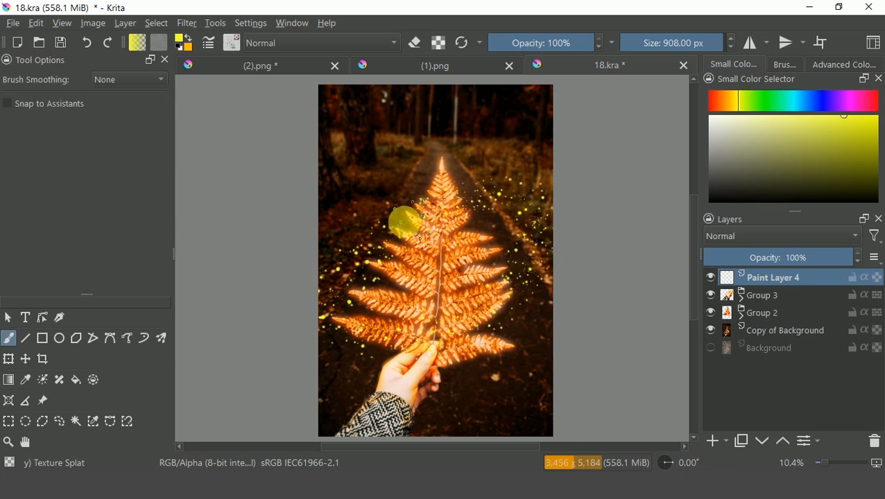
{"action": "scroll", "coordinate": [591, 221], "scroll_direction": "up", "scroll_amount": 4}
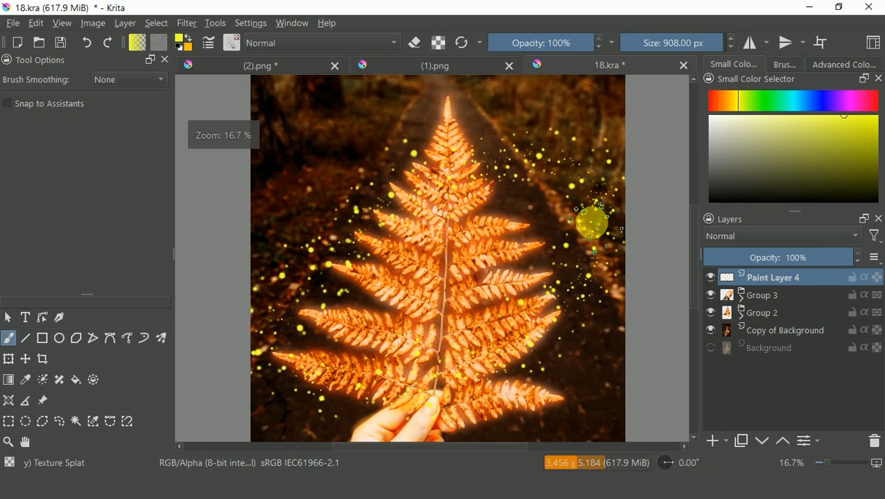
{"action": "left_click_drag", "start_coordinate": [583, 153], "coordinate": [389, 302]}
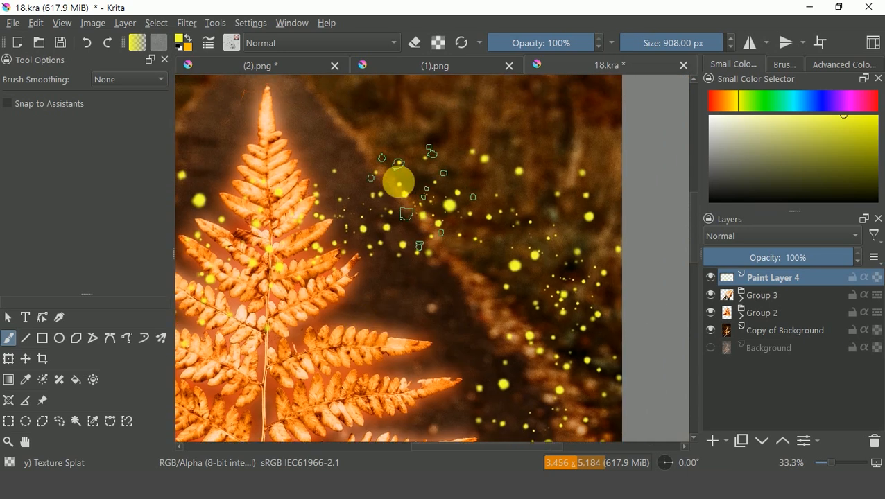
- Recolour the yellow specks with an HSV adjustment, setting hue to -25 and raising the saturation and lightness
{"action": "left_click", "coordinate": [188, 28]}
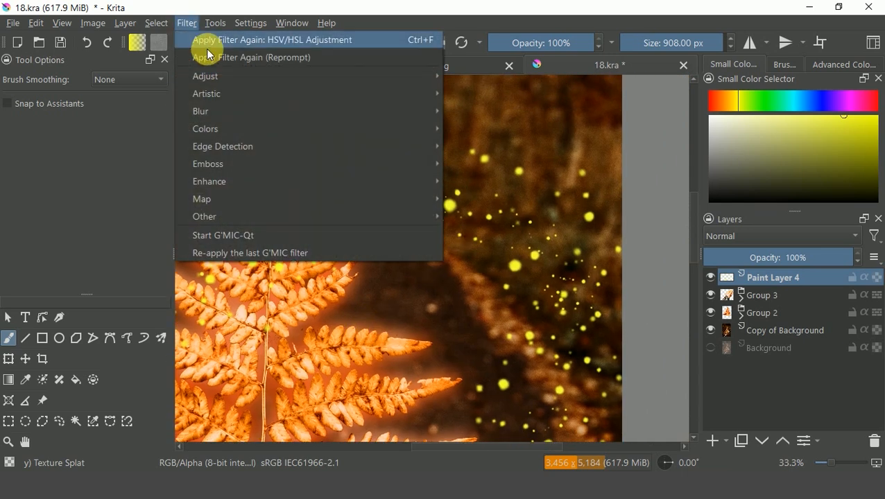
{"action": "mouse_move", "coordinate": [263, 83]}
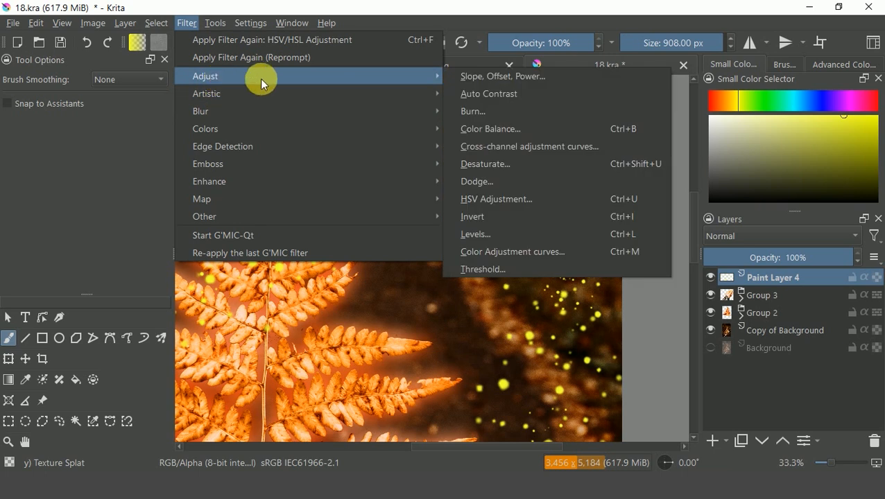
{"action": "left_click", "coordinate": [545, 199]}
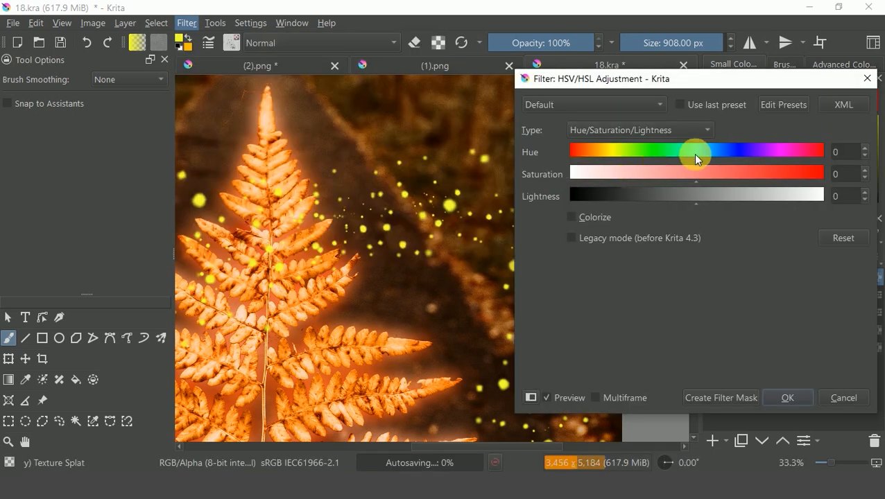
{"action": "mouse_move", "coordinate": [690, 153]}
{"action": "left_mouse_down"}
{"action": "mouse_move", "coordinate": [664, 158]}
{"action": "mouse_move", "coordinate": [748, 186]}
{"action": "left_mouse_up"}
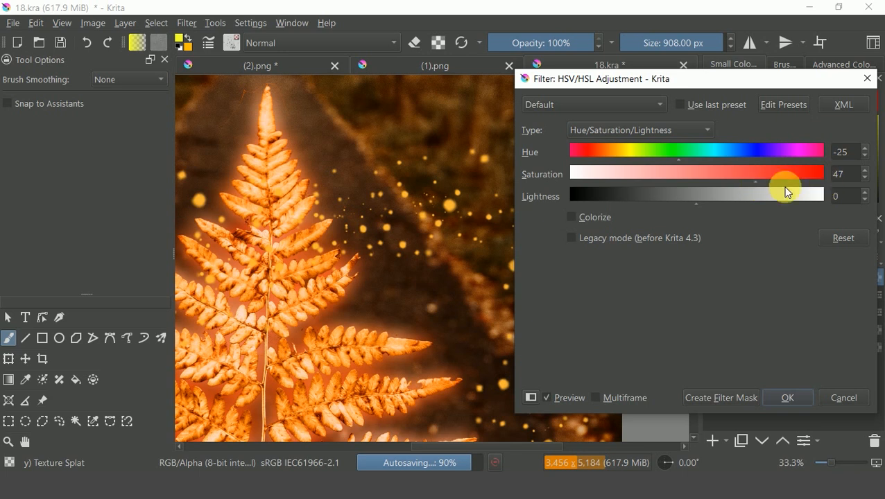
{"action": "left_click_drag", "start_coordinate": [756, 186], "coordinate": [784, 187]}
{"action": "left_click_drag", "start_coordinate": [691, 208], "coordinate": [738, 204]}
{"action": "left_click", "coordinate": [784, 399]}
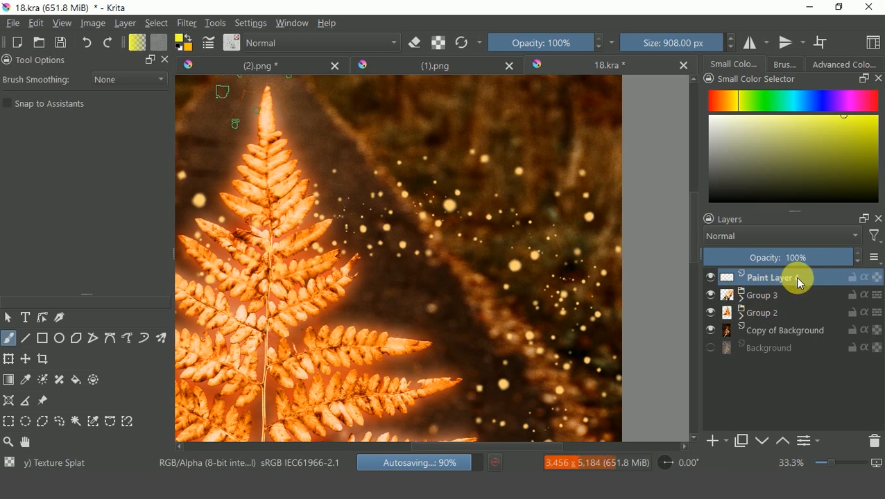
- Duplicate the specks layer Paint Layer 4 and hide the copy
{"action": "right_click", "coordinate": [797, 276]}
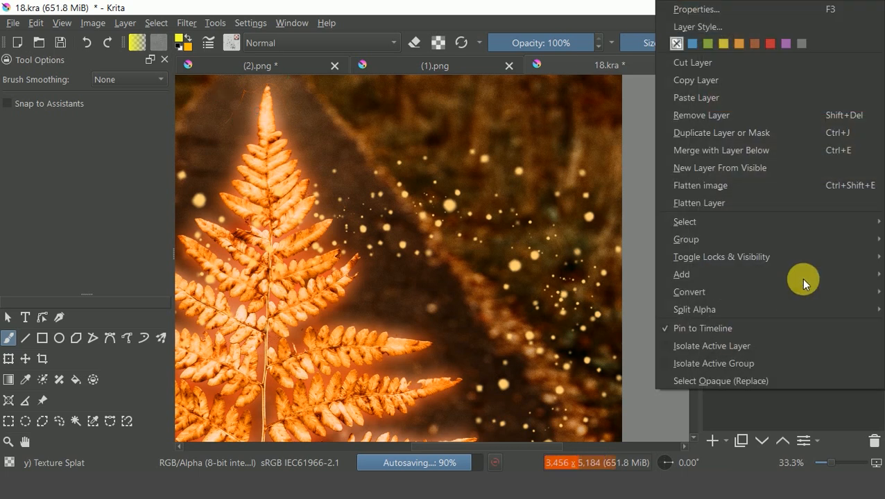
{"action": "left_click", "coordinate": [742, 137]}
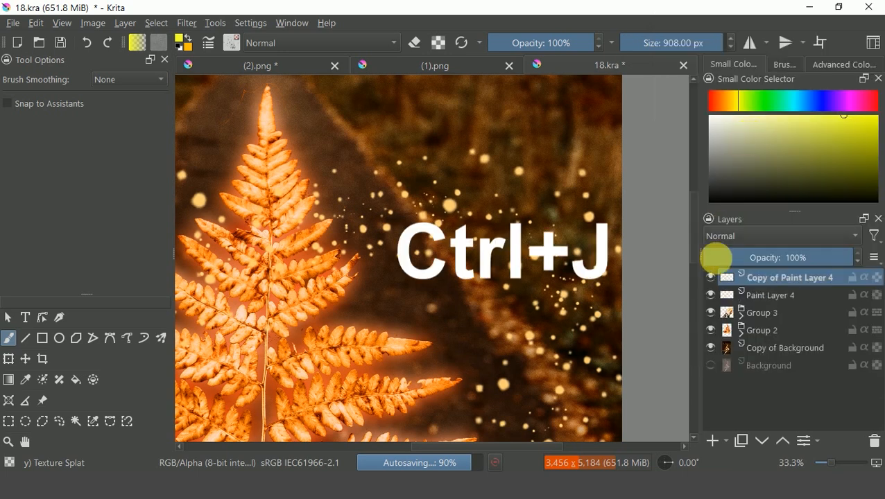
{"action": "left_click", "coordinate": [709, 276]}
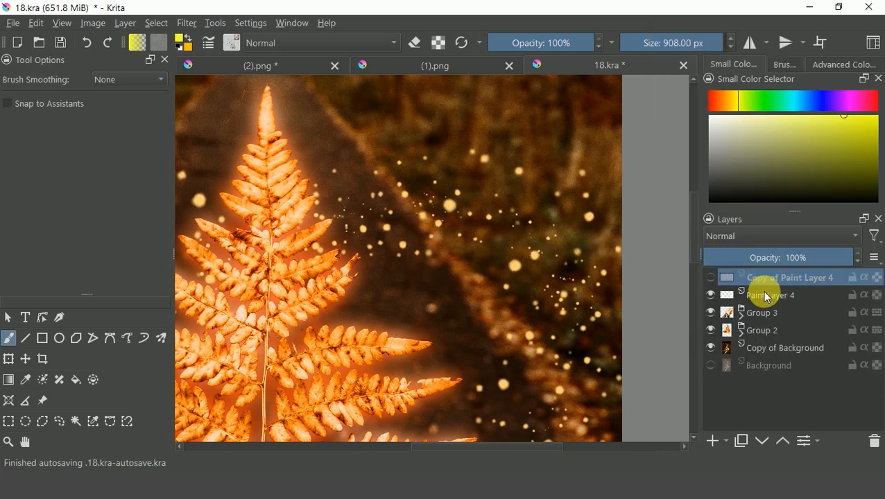
- Soften the specks on Paint Layer 4 with a Gaussian Blur of 16.12 px horizontally and vertically
{"action": "left_click", "coordinate": [770, 296]}
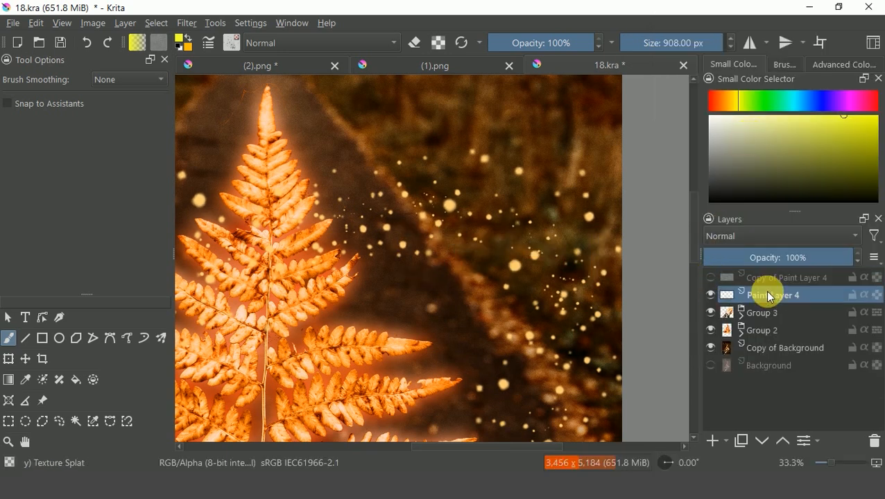
{"action": "left_click", "coordinate": [186, 23]}
{"action": "mouse_move", "coordinate": [223, 113]}
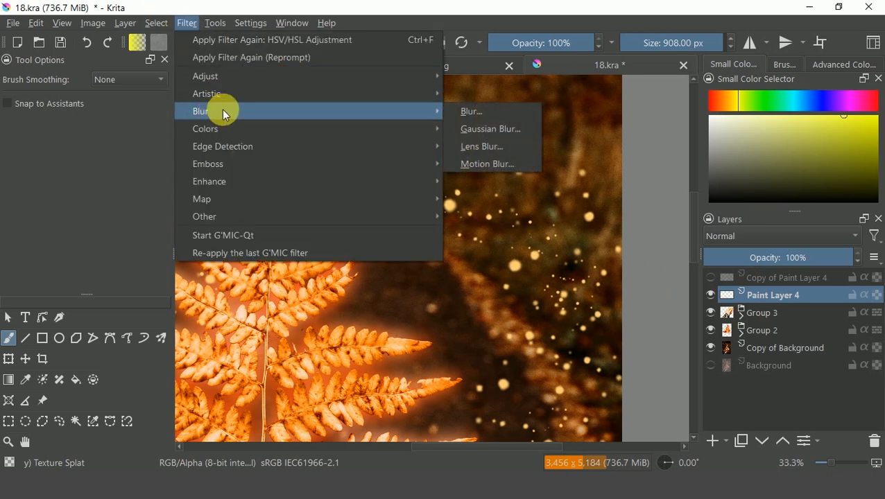
{"action": "left_click", "coordinate": [469, 128]}
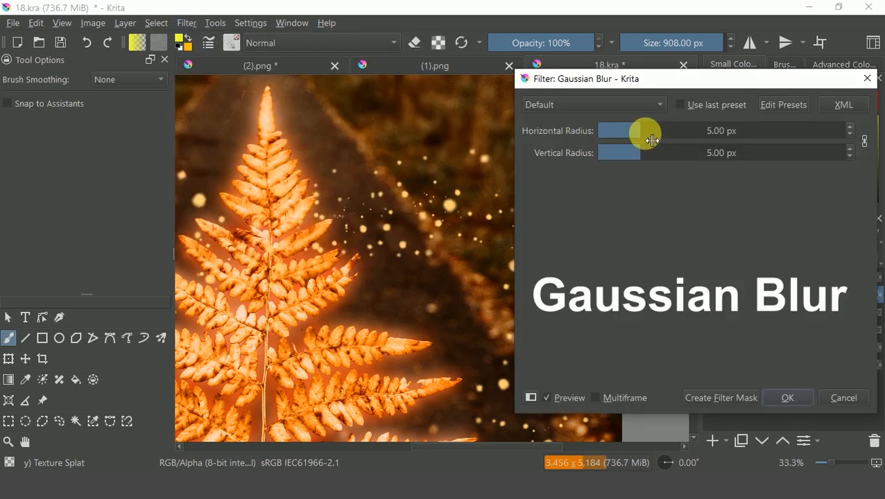
{"action": "left_click_drag", "start_coordinate": [652, 140], "coordinate": [699, 141]}
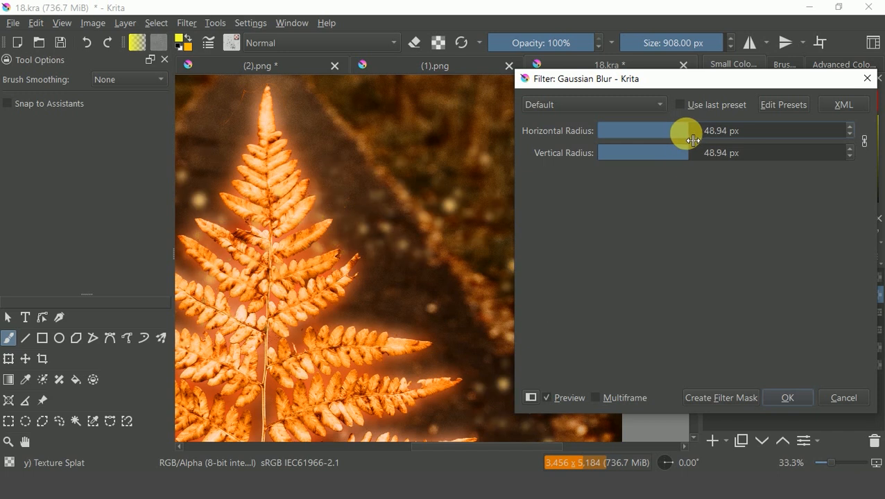
{"action": "left_click_drag", "start_coordinate": [690, 140], "coordinate": [667, 142]}
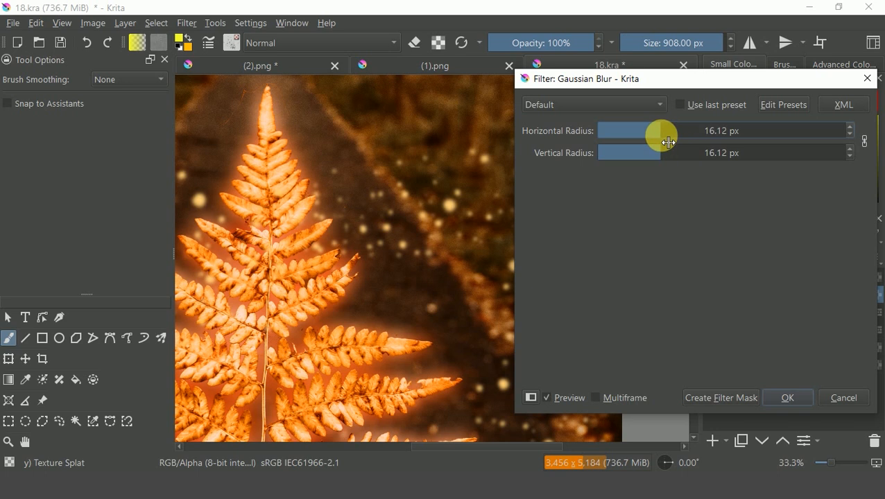
{"action": "left_click", "coordinate": [792, 397]}
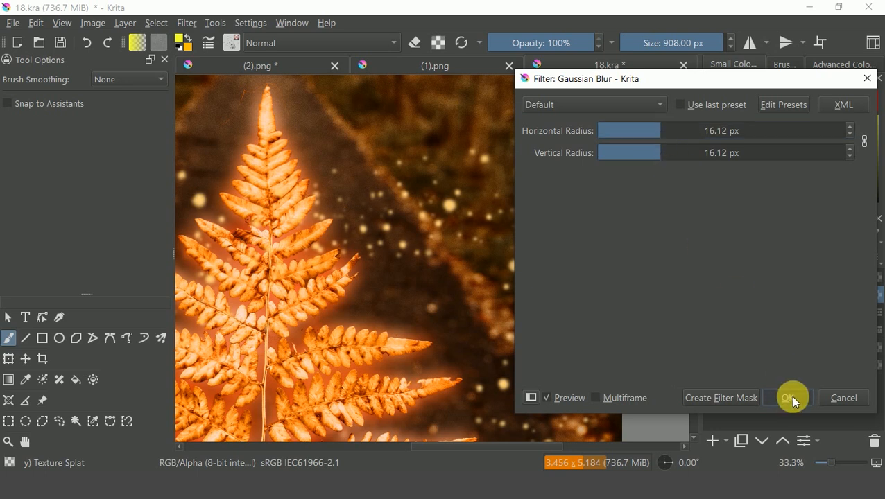
- Duplicate the blurred Paint Layer 4 and make the hidden specks copy at the top of the stack visible
{"action": "right_click", "coordinate": [828, 295]}
{"action": "mouse_move", "coordinate": [830, 297]}
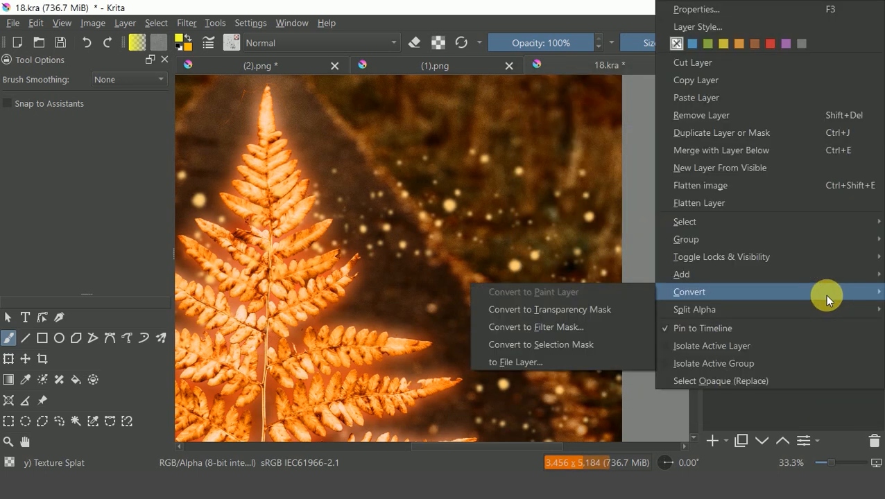
{"action": "left_click", "coordinate": [796, 133]}
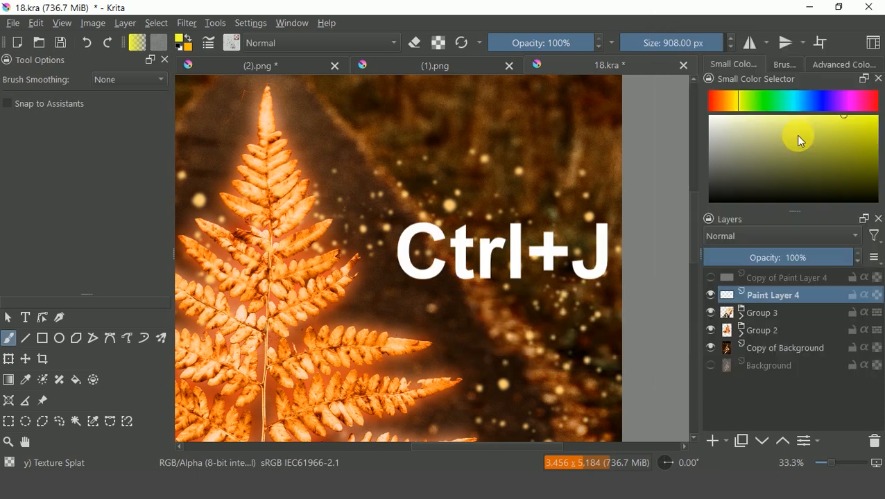
{"action": "left_click", "coordinate": [710, 277]}
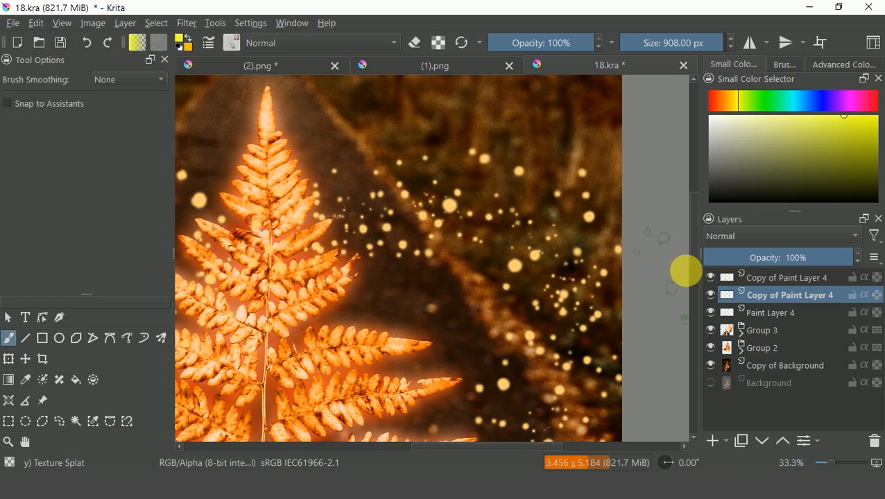
- Blur the new specks duplicate further with a Gaussian Blur of 18.78 px in both directions
{"action": "left_click", "coordinate": [185, 25]}
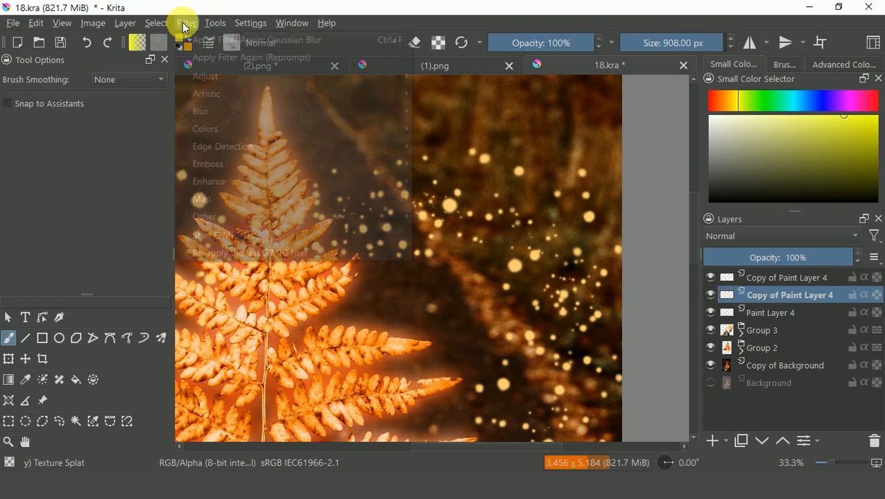
{"action": "mouse_move", "coordinate": [206, 116]}
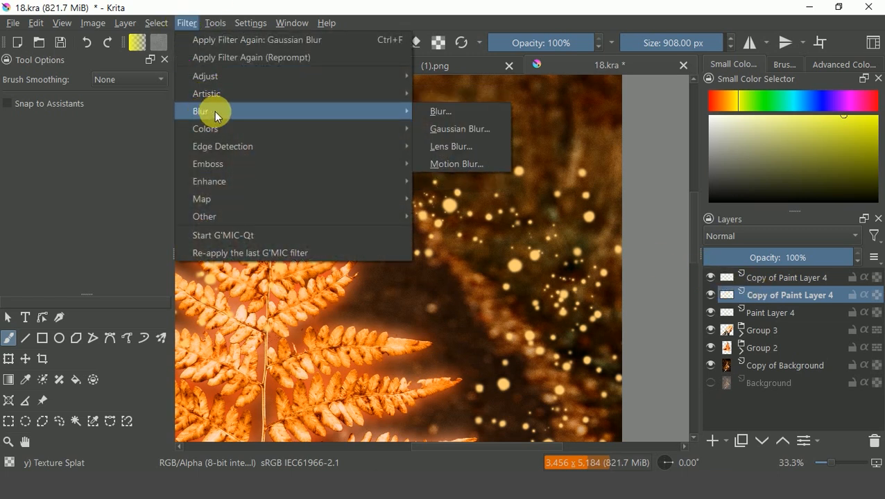
{"action": "left_click", "coordinate": [461, 129]}
{"action": "left_click_drag", "start_coordinate": [647, 140], "coordinate": [803, 420]}
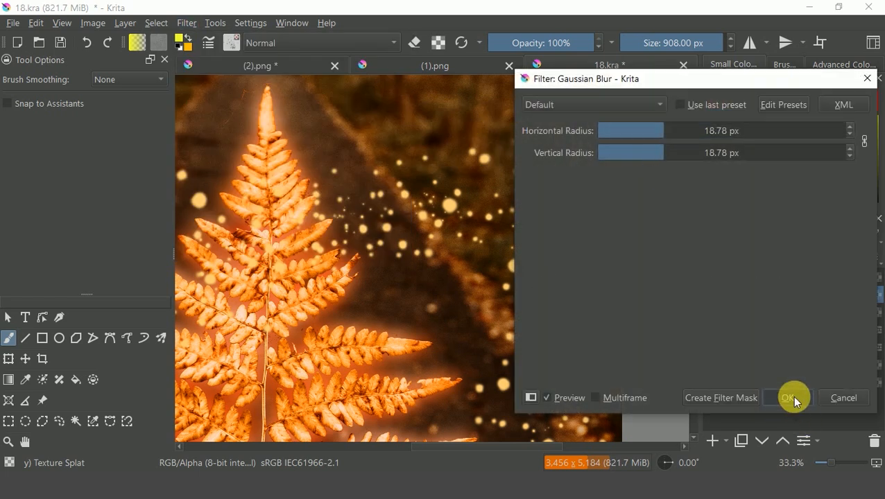
{"action": "left_click", "coordinate": [791, 399]}
- Brighten the midtones of the blurred specks duplicate with a Levels adjustment, setting the input gamma to 1.581
{"action": "left_click", "coordinate": [187, 24]}
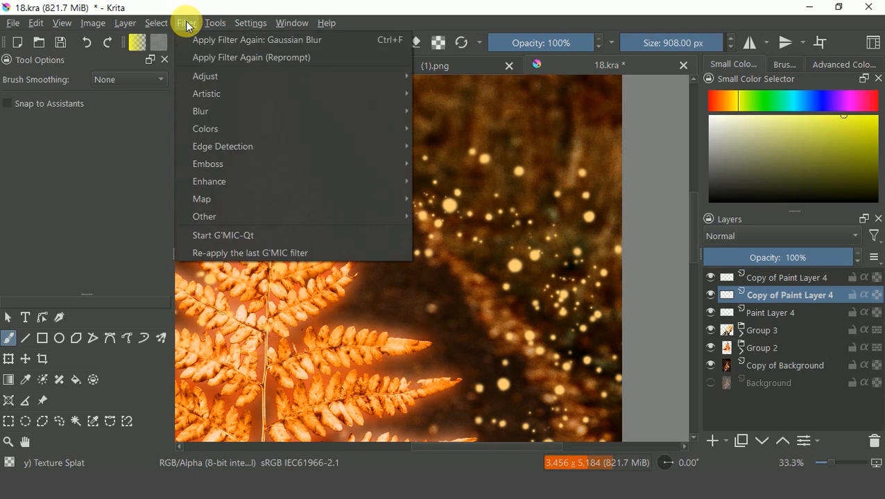
{"action": "mouse_move", "coordinate": [214, 75]}
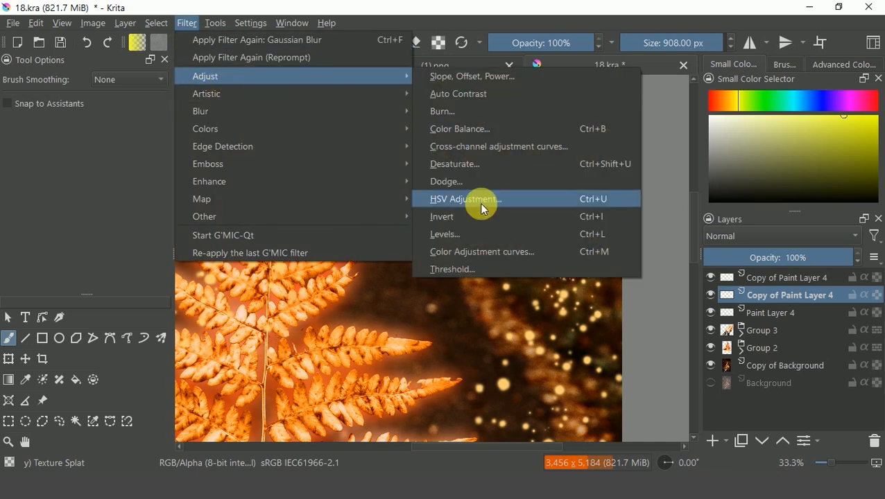
{"action": "left_click", "coordinate": [460, 235]}
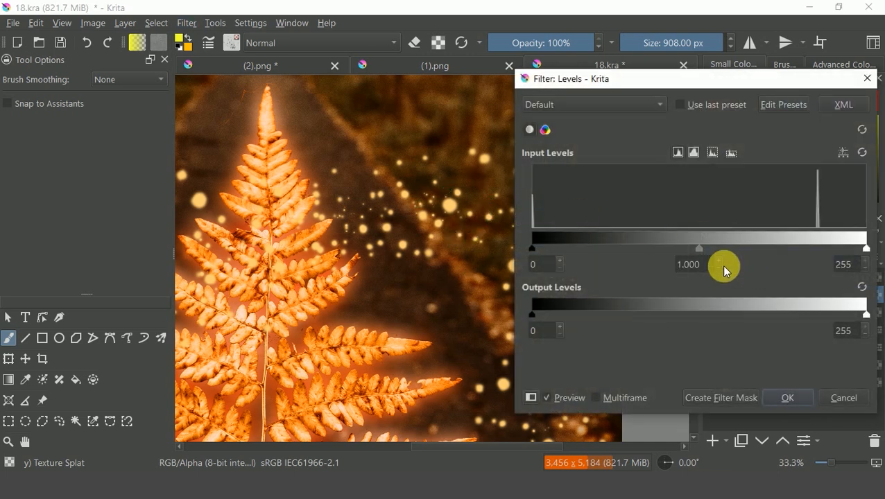
{"action": "left_click_drag", "start_coordinate": [699, 251], "coordinate": [645, 257]}
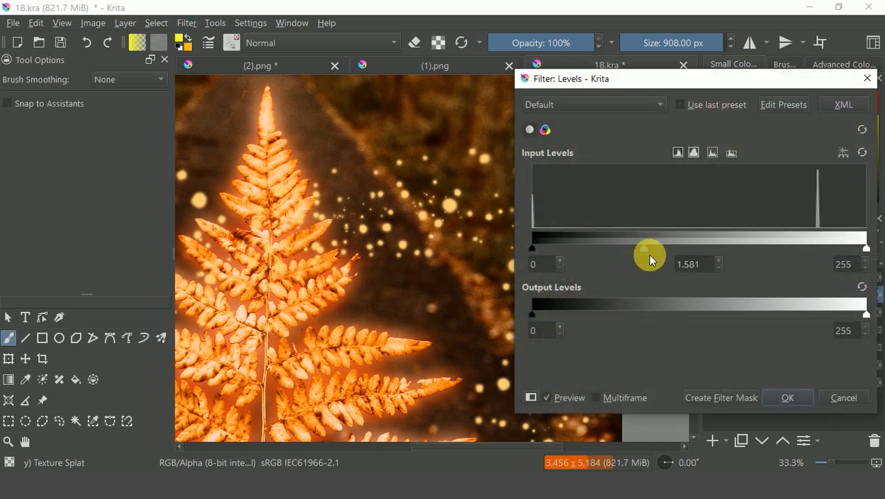
{"action": "left_click", "coordinate": [790, 399]}
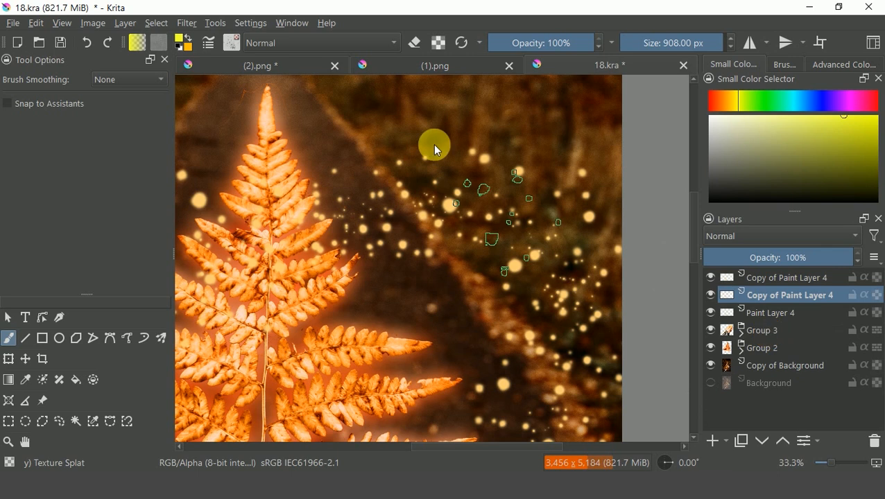
- Recolour the blurred specks duplicate with an HSV adjustment of hue -78, saturation 100 and lightness 5
{"action": "left_click", "coordinate": [186, 24]}
{"action": "mouse_move", "coordinate": [208, 75]}
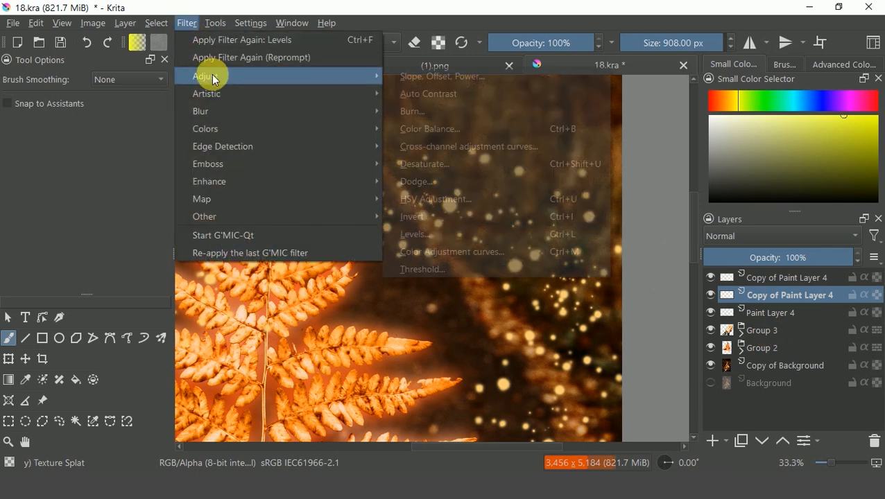
{"action": "left_click", "coordinate": [510, 199]}
{"action": "left_click_drag", "start_coordinate": [677, 159], "coordinate": [640, 152]}
{"action": "left_click_drag", "start_coordinate": [693, 174], "coordinate": [698, 184]}
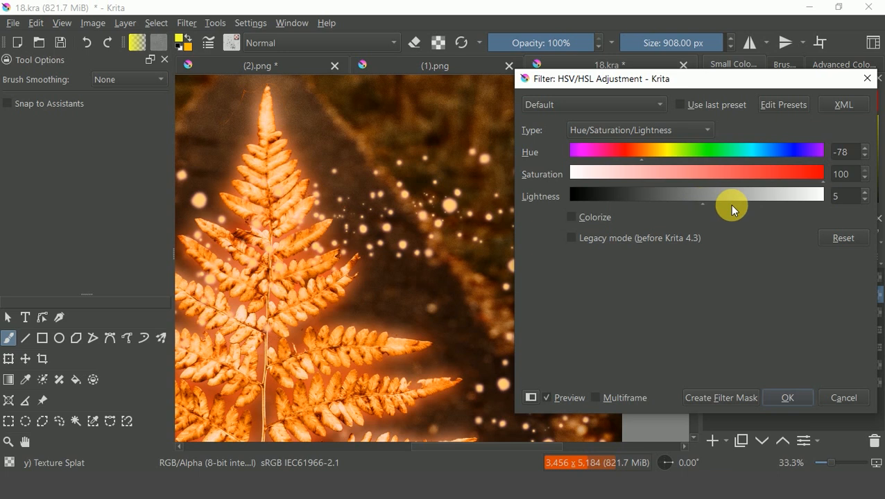
{"action": "left_click", "coordinate": [783, 398]}
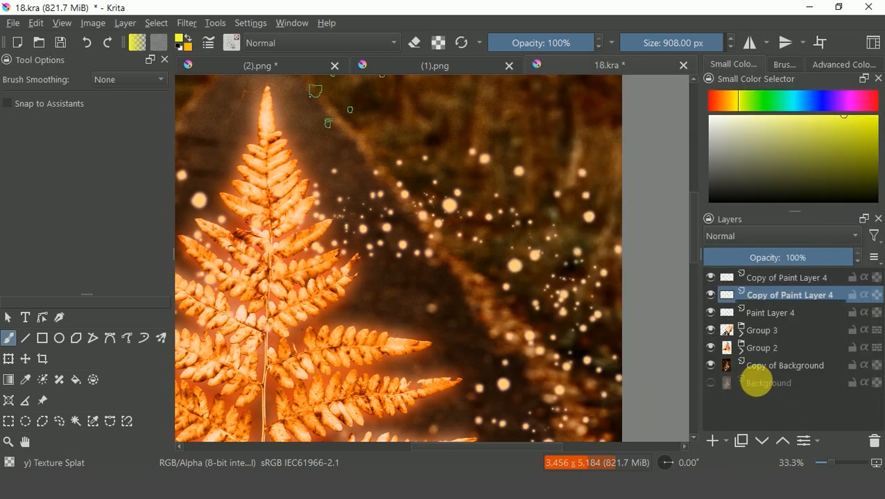
- Group Paint Layer 4 and its two copies into one layer group
{"action": "scroll", "coordinate": [550, 318], "scroll_direction": "down", "scroll_amount": 1}
{"action": "scroll", "coordinate": [550, 318], "scroll_direction": "down", "scroll_amount": 2}
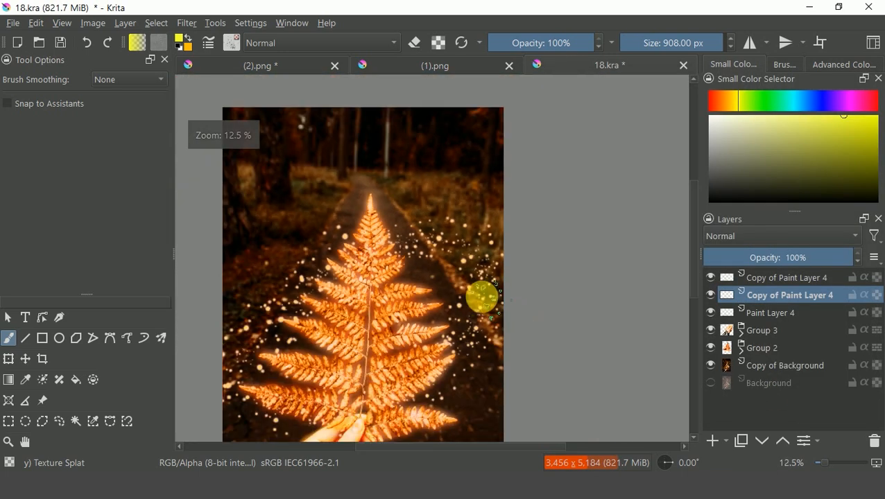
{"action": "left_click_drag", "start_coordinate": [361, 322], "coordinate": [445, 251]}
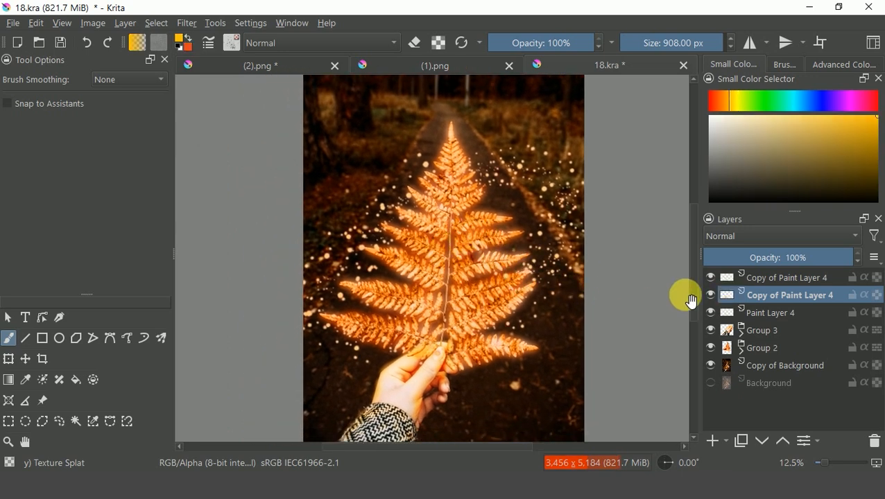
{"action": "left_click", "coordinate": [758, 313], "text": "ctrl"}
{"action": "left_click", "coordinate": [772, 279], "text": "ctrl"}
{"action": "right_click", "coordinate": [786, 291]}
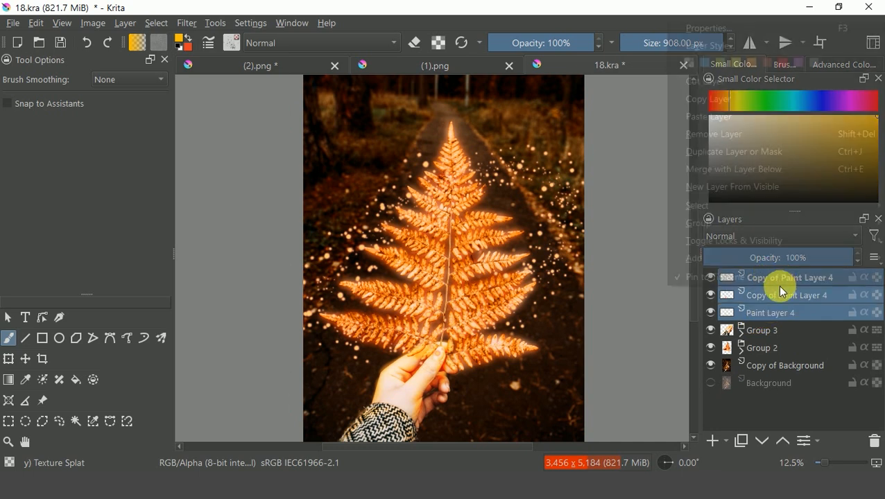
{"action": "mouse_move", "coordinate": [702, 230]}
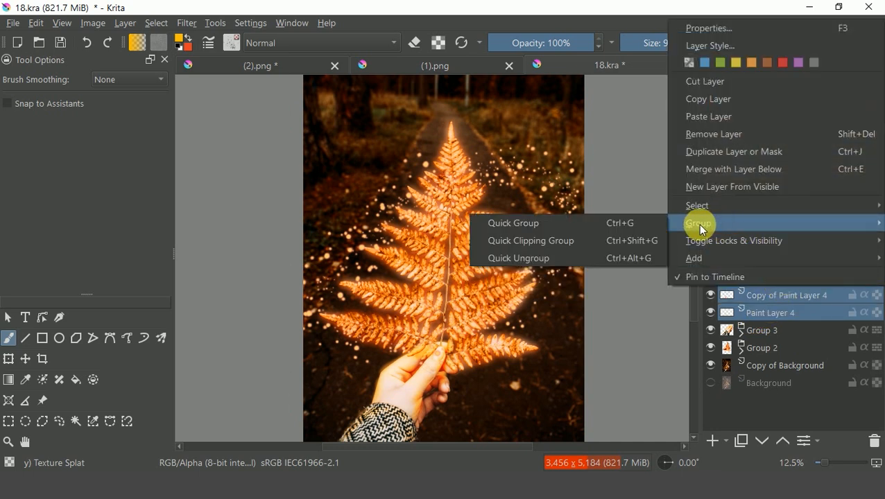
{"action": "left_click", "coordinate": [612, 224]}
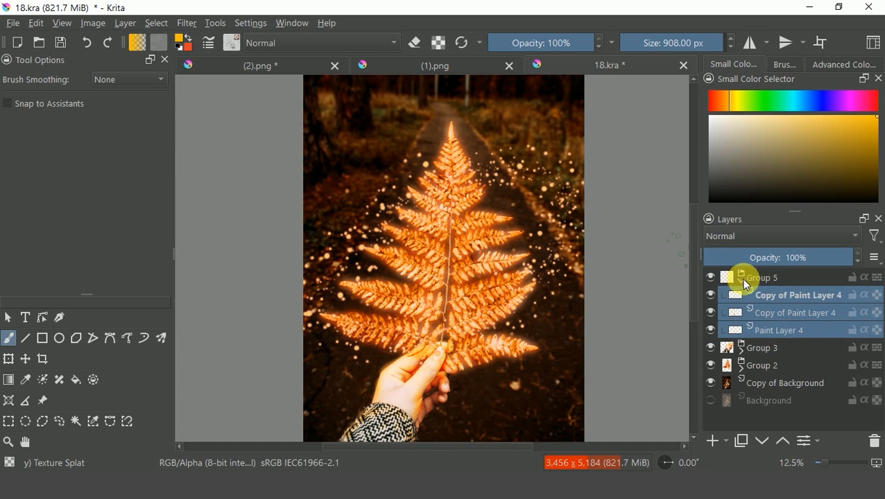
- Collapse the specks group and move it beneath Group 2, directly above Copy of Background
{"action": "left_click", "coordinate": [740, 281]}
{"action": "left_click_drag", "start_coordinate": [752, 278], "coordinate": [757, 310]}
{"action": "left_click_drag", "start_coordinate": [425, 277], "coordinate": [464, 292]}
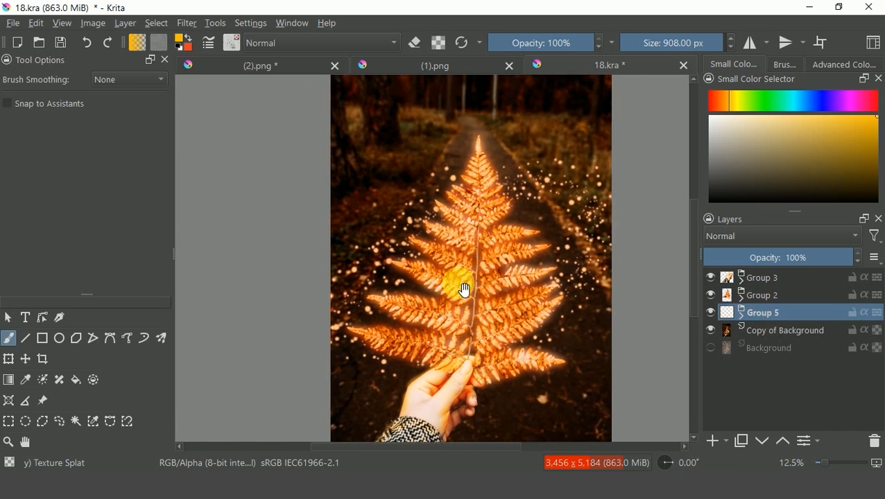
- Brighten the uppermost specks layer inside Group 5 with a Levels adjustment, setting the input gamma to 10
{"action": "left_click", "coordinate": [740, 313]}
{"action": "left_click", "coordinate": [767, 352]}
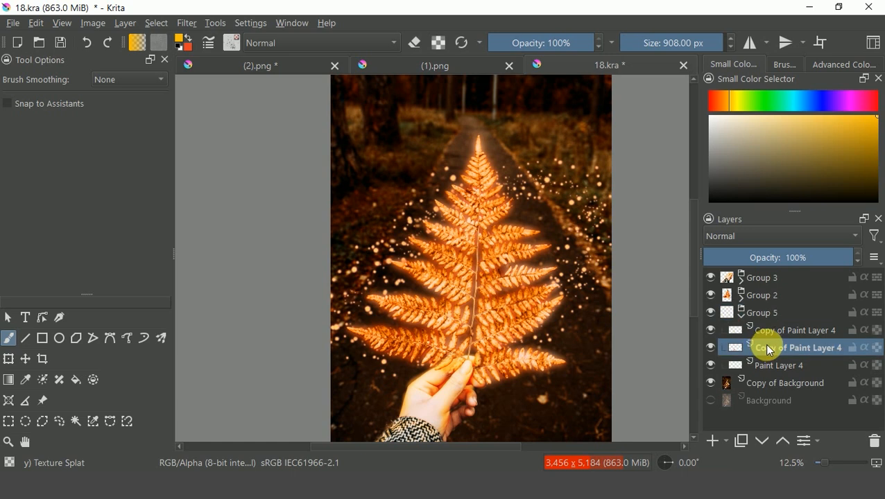
{"action": "left_click", "coordinate": [762, 331]}
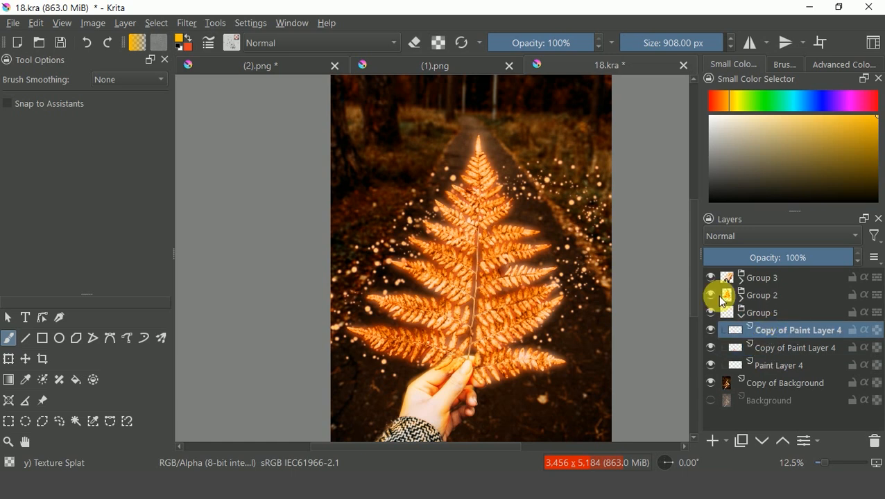
{"action": "left_click", "coordinate": [187, 23]}
{"action": "mouse_move", "coordinate": [220, 80]}
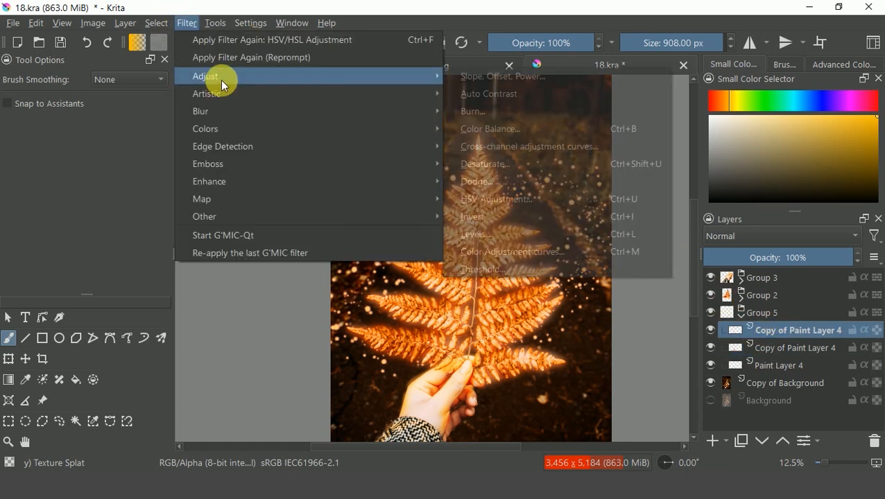
{"action": "left_click", "coordinate": [600, 236]}
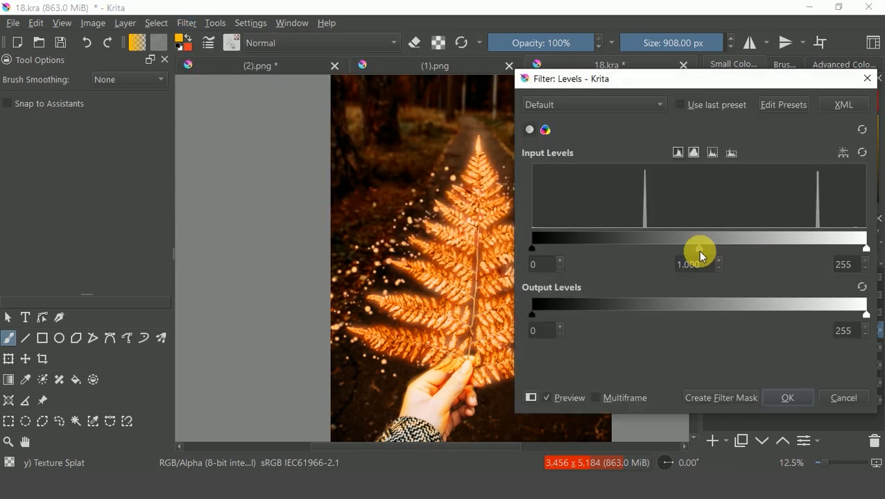
{"action": "left_click_drag", "start_coordinate": [548, 246], "coordinate": [504, 257]}
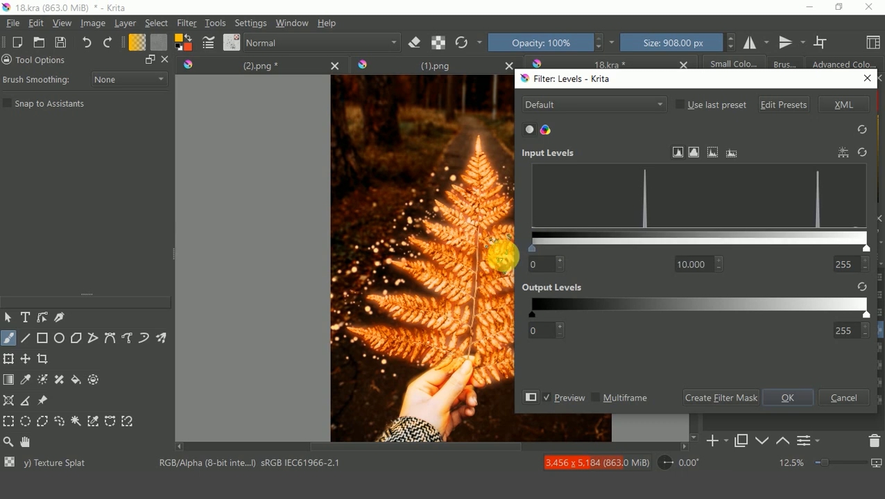
{"action": "left_click", "coordinate": [787, 401]}
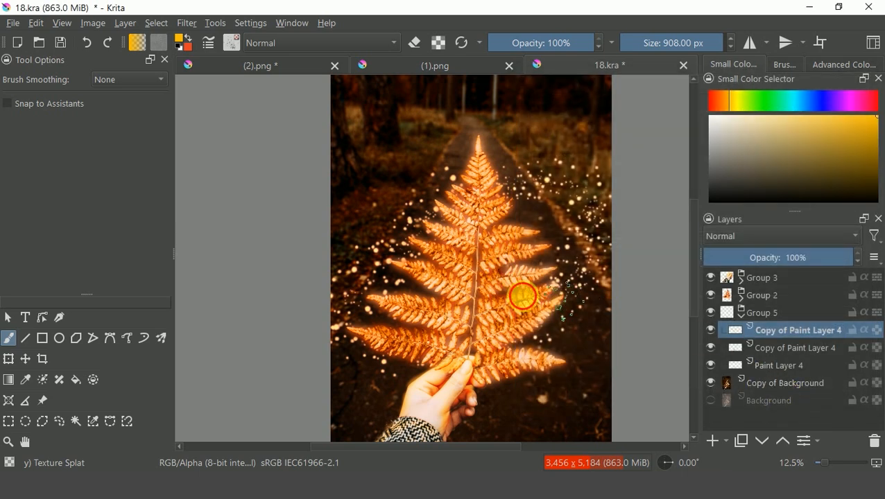
- View the whole composition in canvas-only mode, centred and enlarged to fill the available height
{"action": "left_click_drag", "start_coordinate": [521, 296], "coordinate": [500, 287]}
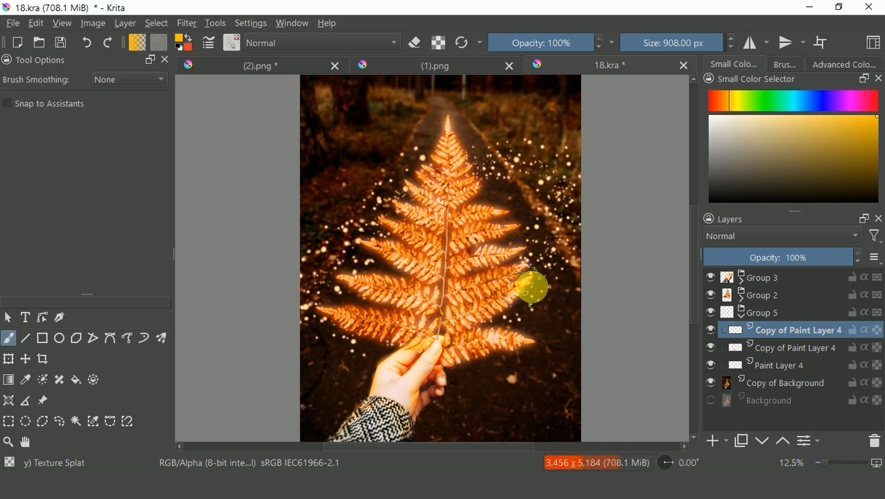
{"action": "key", "text": "minus"}
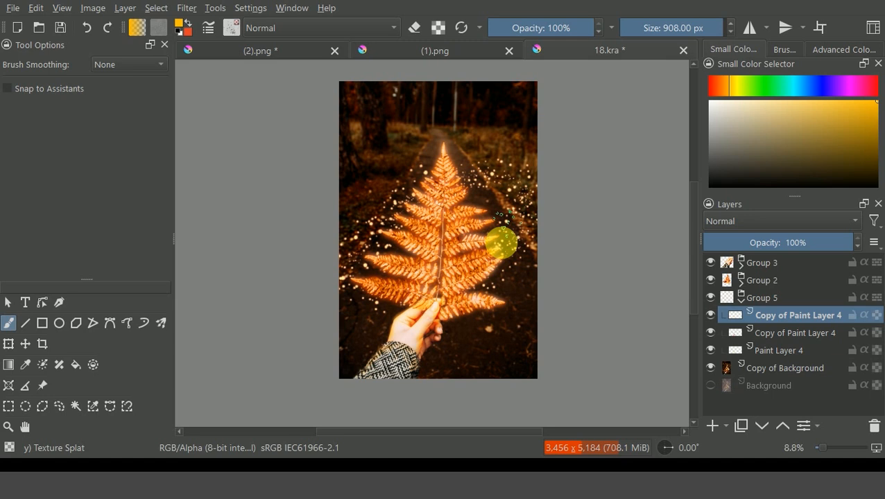
{"action": "key", "text": "Tab"}
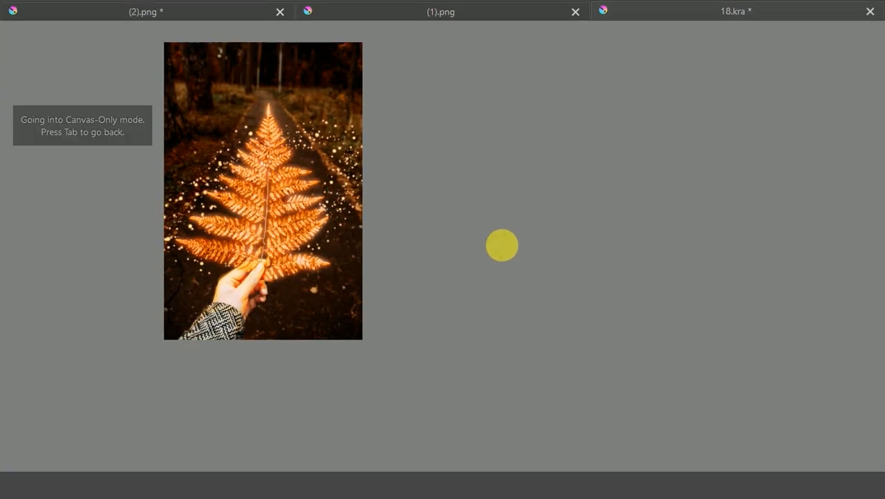
{"action": "left_click_drag", "start_coordinate": [342, 205], "coordinate": [466, 203]}
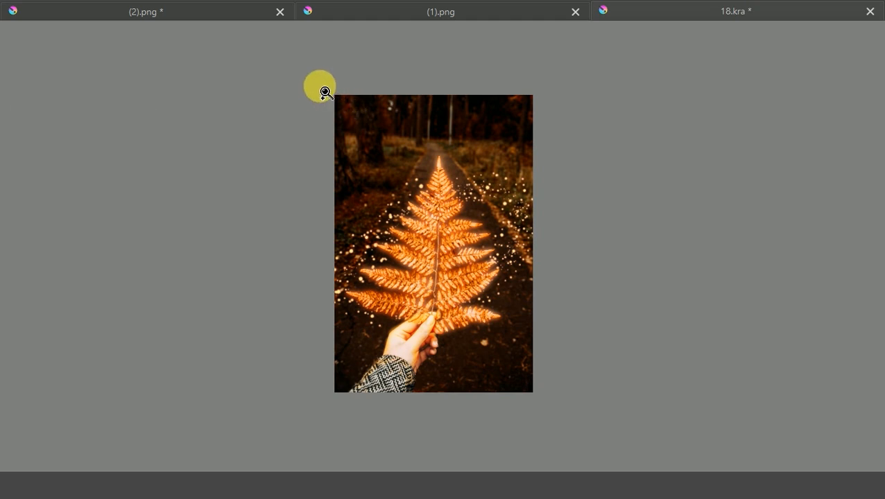
{"action": "left_click_drag", "start_coordinate": [331, 93], "coordinate": [539, 397]}
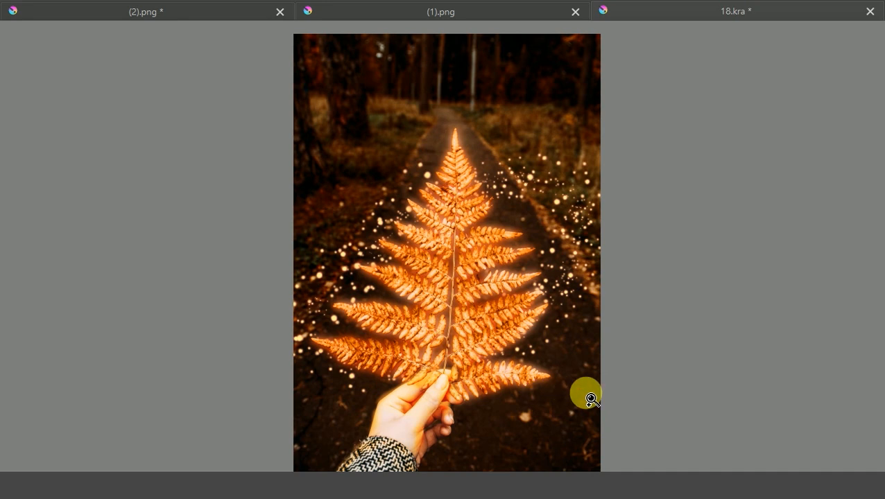